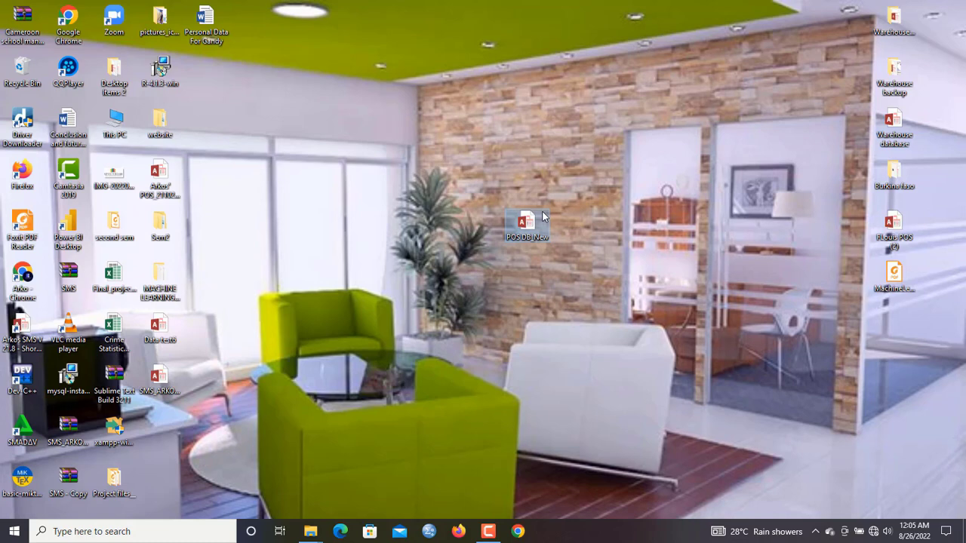
In File Explorer, try the Network location, dismiss its discovery error, and close that window.
key(super+e)
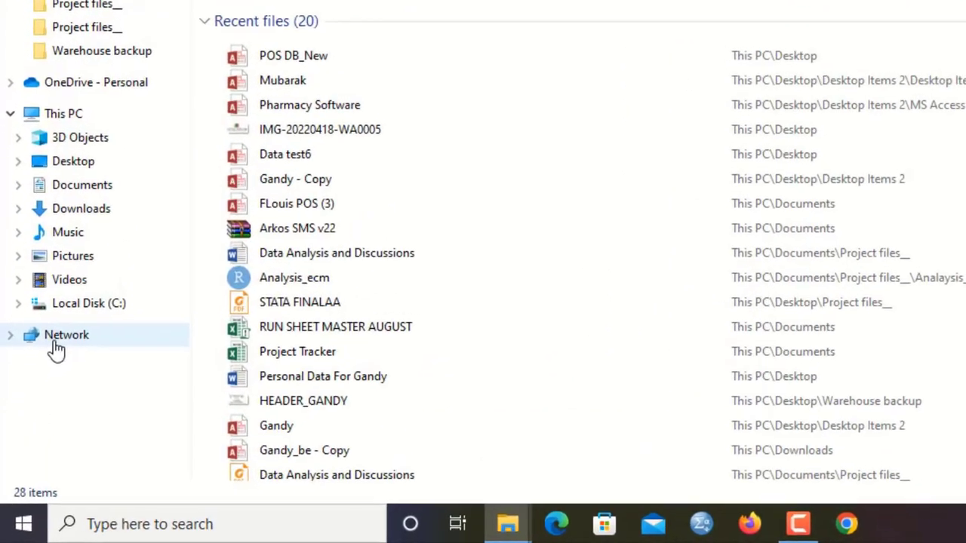
click(59, 343)
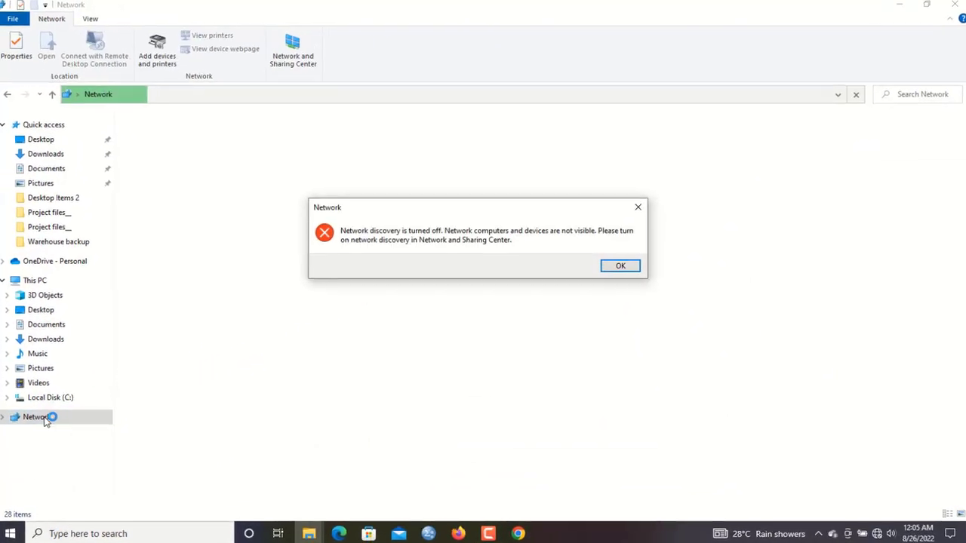
click(695, 263)
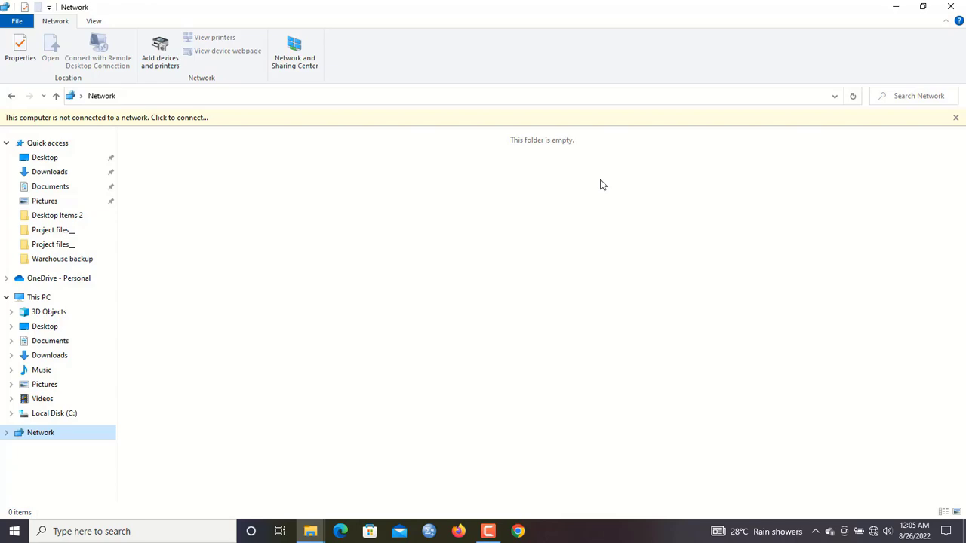
click(951, 6)
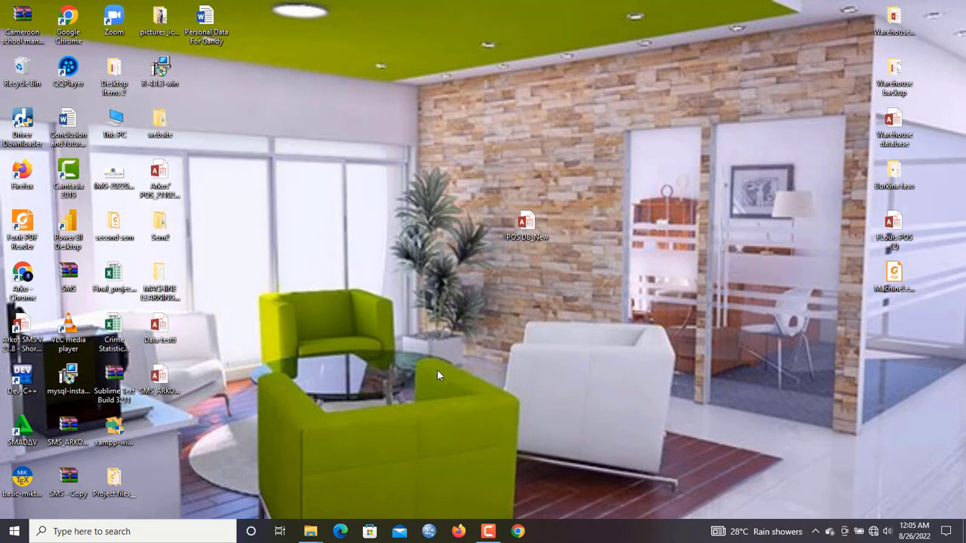
Open the POS DB_New database in Access, then show the desktop with Win+D.
click(525, 236)
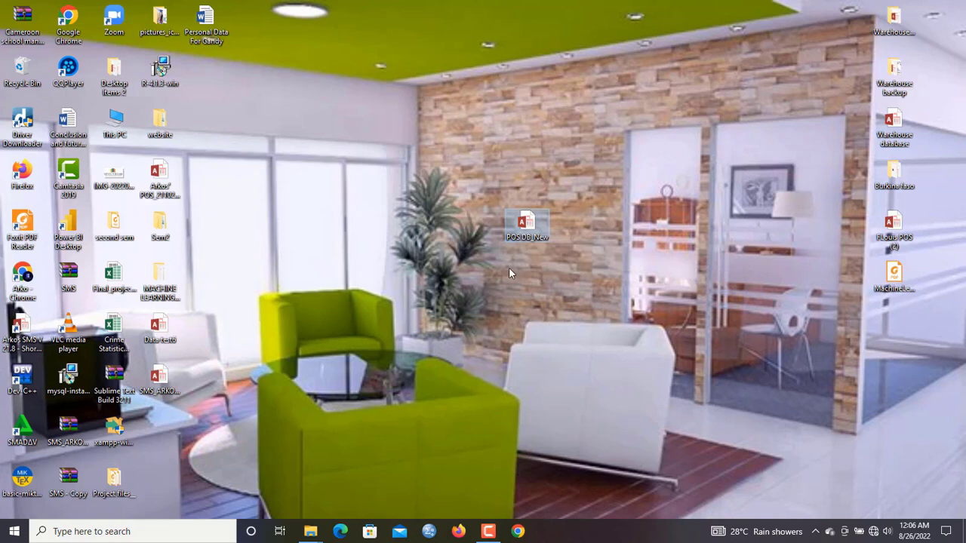
click(553, 202)
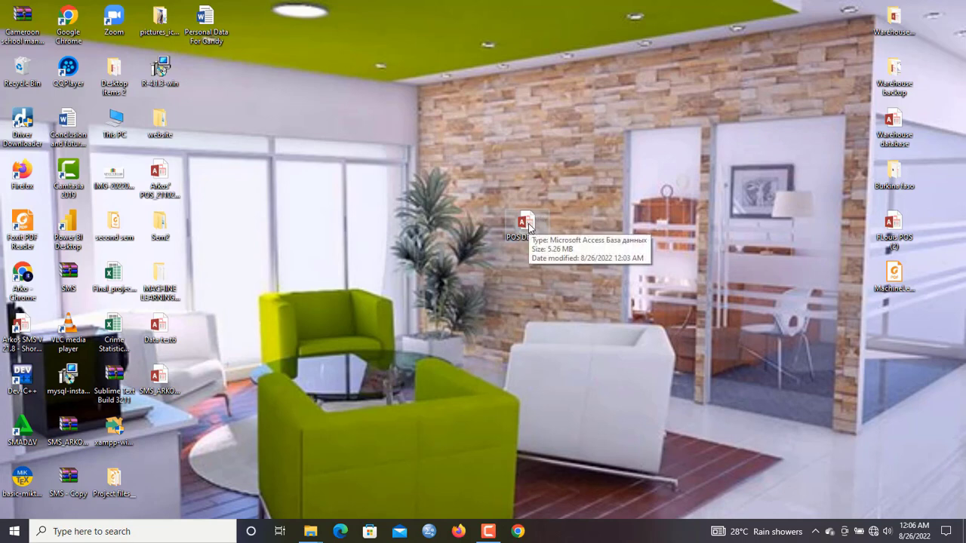
double_click(527, 223)
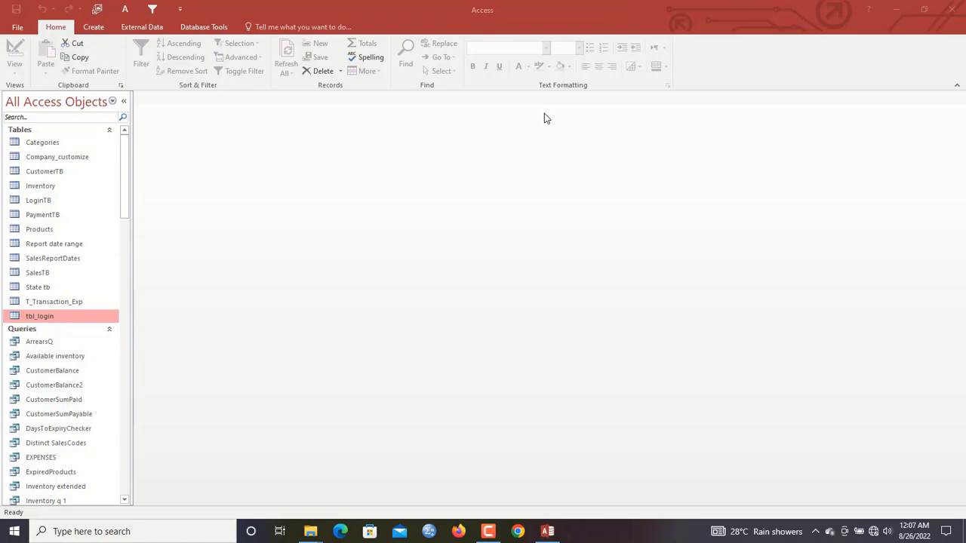
key(super+d)
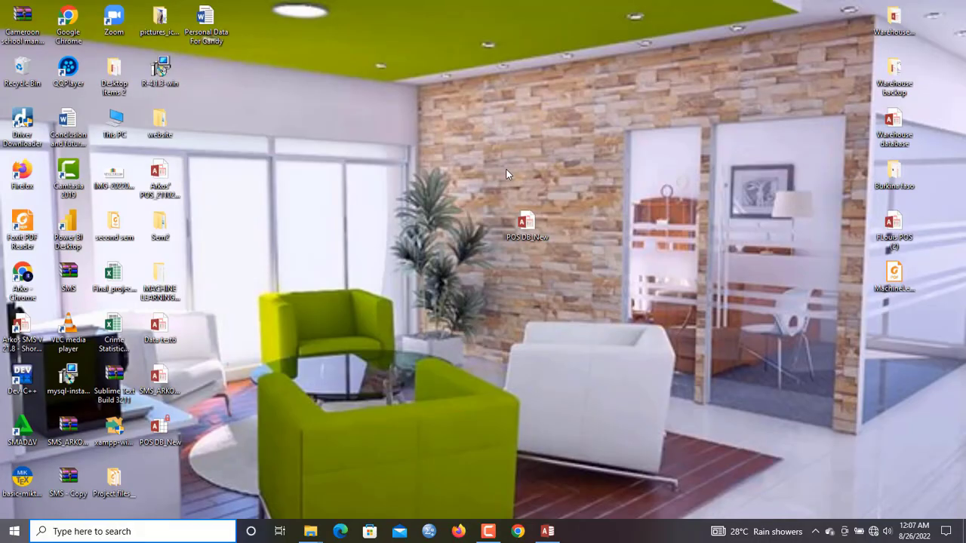
Bring up the desktop's new-file menu, dismiss it, and toggle Access away to show the desktop.
right_click(647, 187)
mouse_move(686, 314)
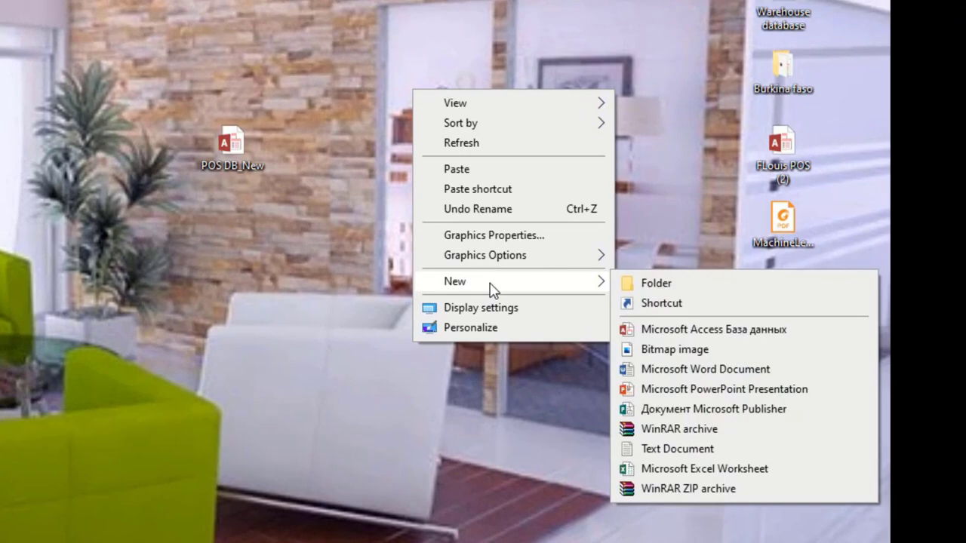
click(258, 327)
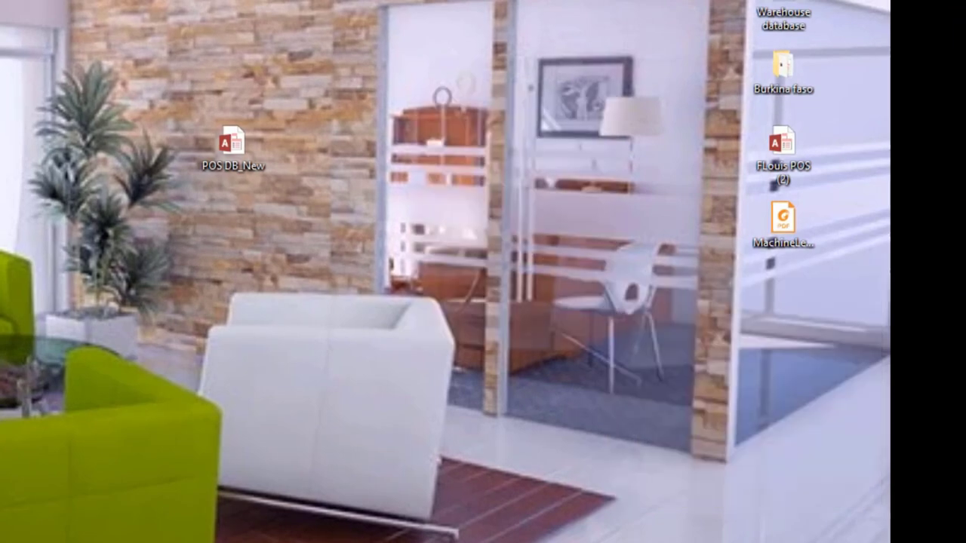
key(super+d)
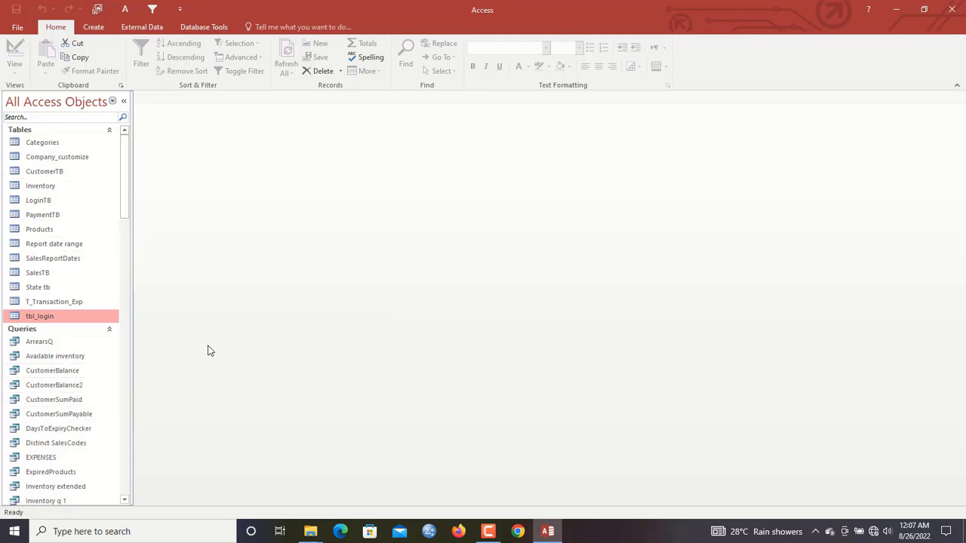
key(super+d)
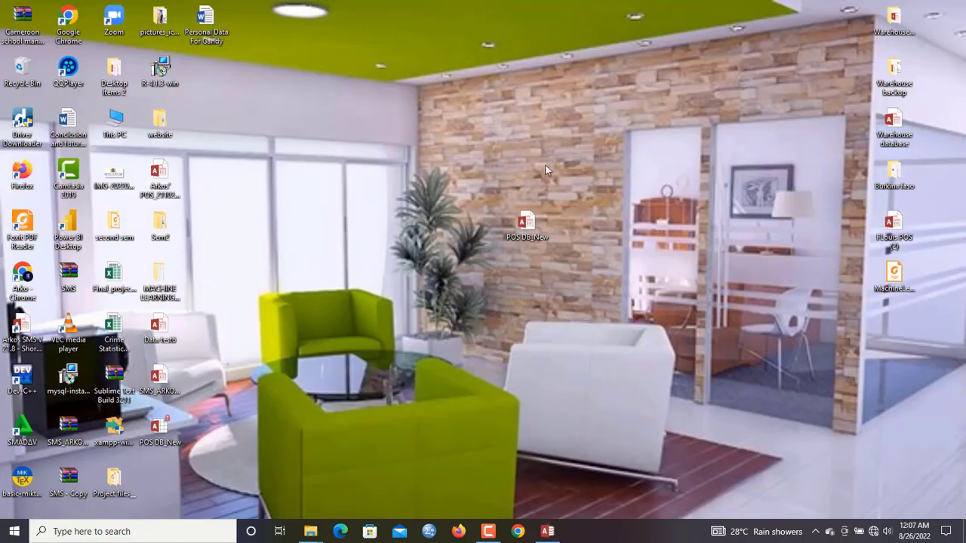
Create a new Microsoft Access Database named POS_Backend and place it beside POS DB_New.
right_click(624, 257)
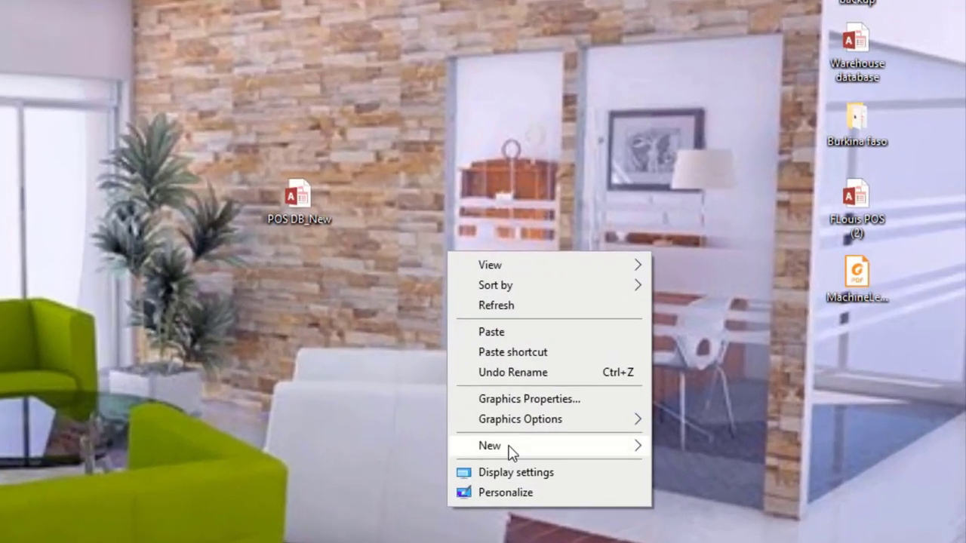
mouse_move(663, 386)
click(727, 494)
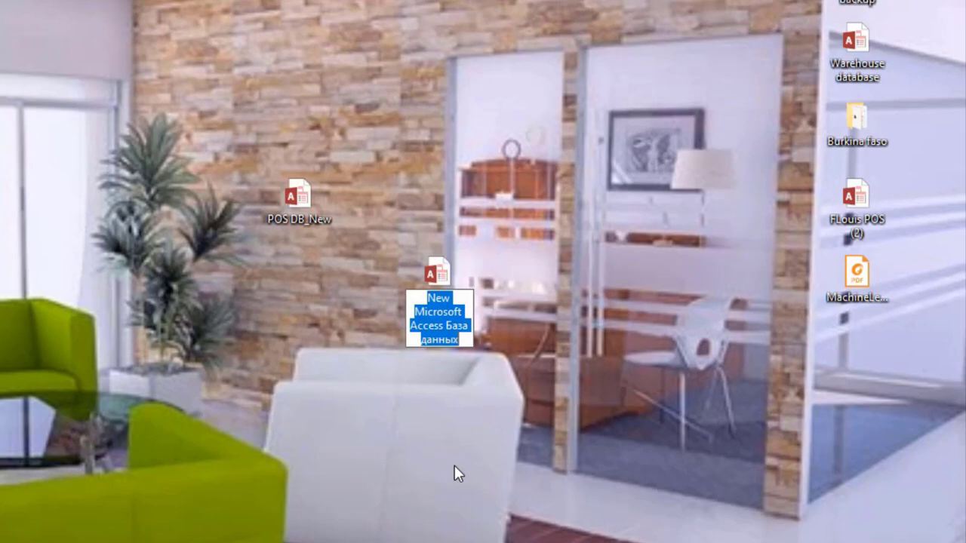
text(PO)
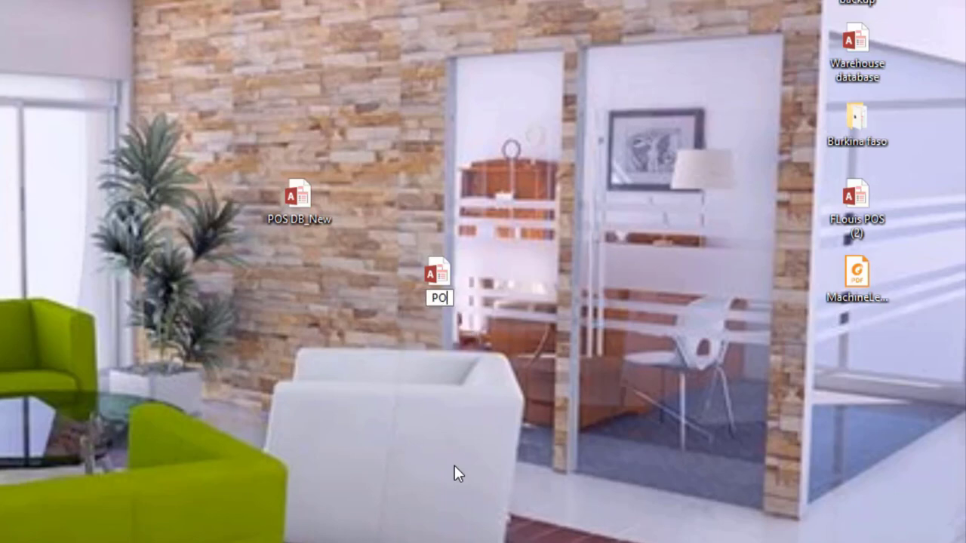
text(S)
text(_)
text(BAd)
key(BackSpace)
key(BackSpace)
key(BackSpace)
text(a)
key(BackSpace)
text(Backend)
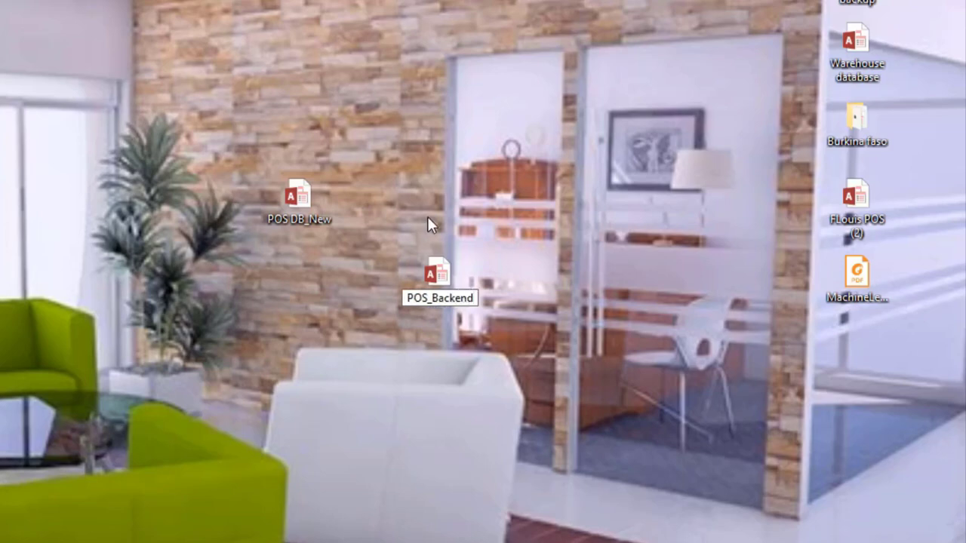
key(Return)
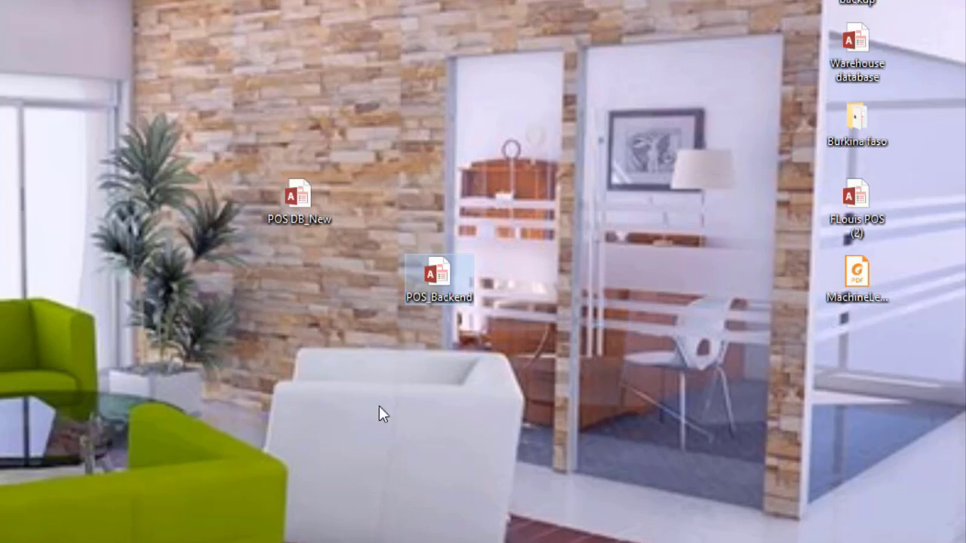
drag(434, 285, 447, 198)
Copy the POS DB_New file into the Desktop Items 2 folder.
click(302, 203)
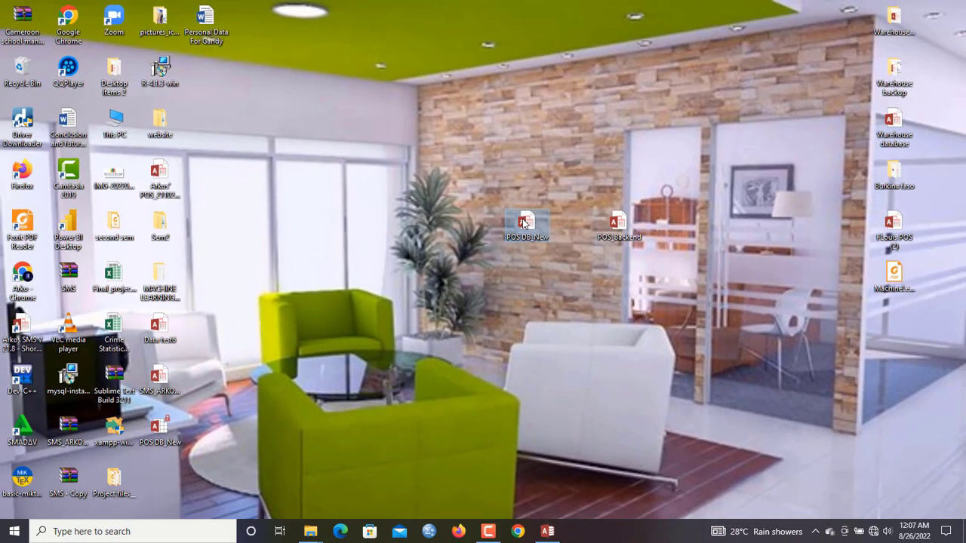
right_click(525, 223)
click(551, 449)
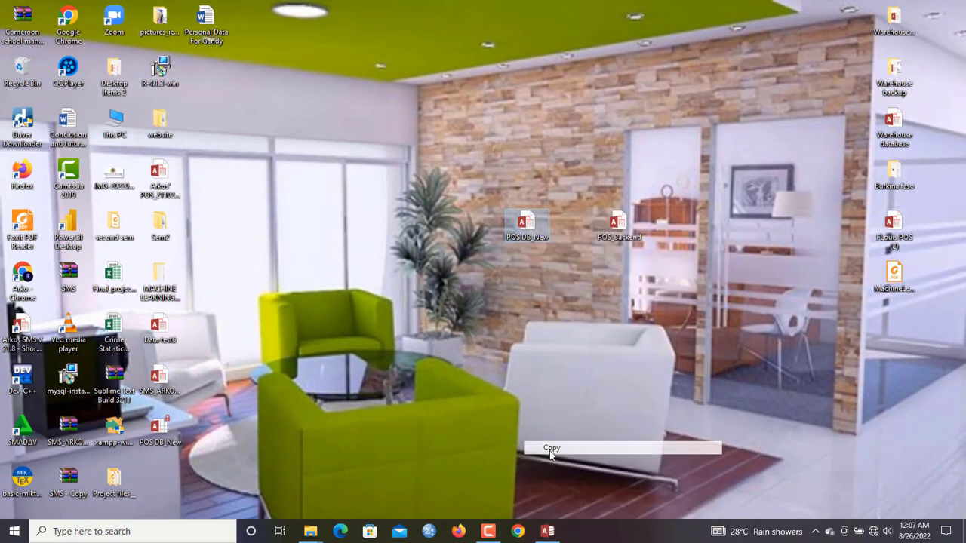
click(115, 78)
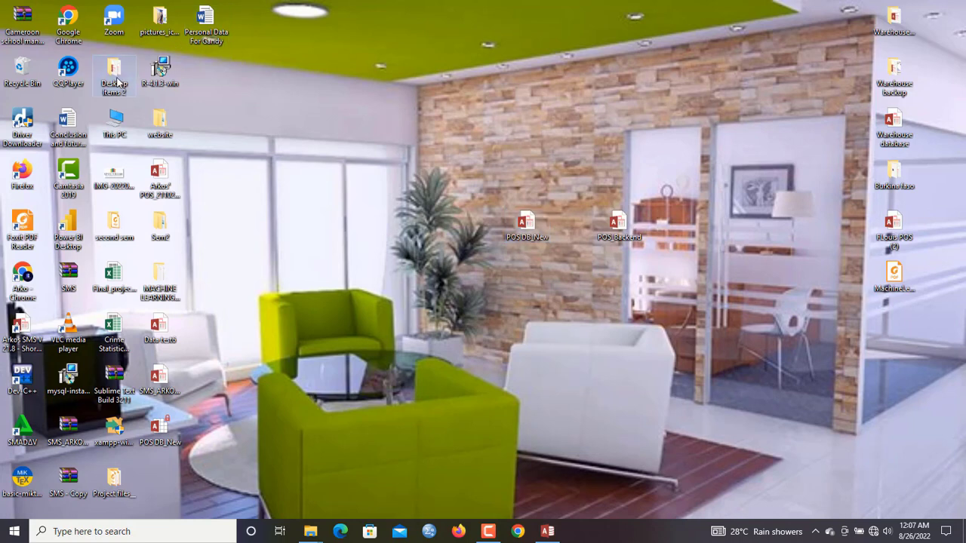
double_click(116, 78)
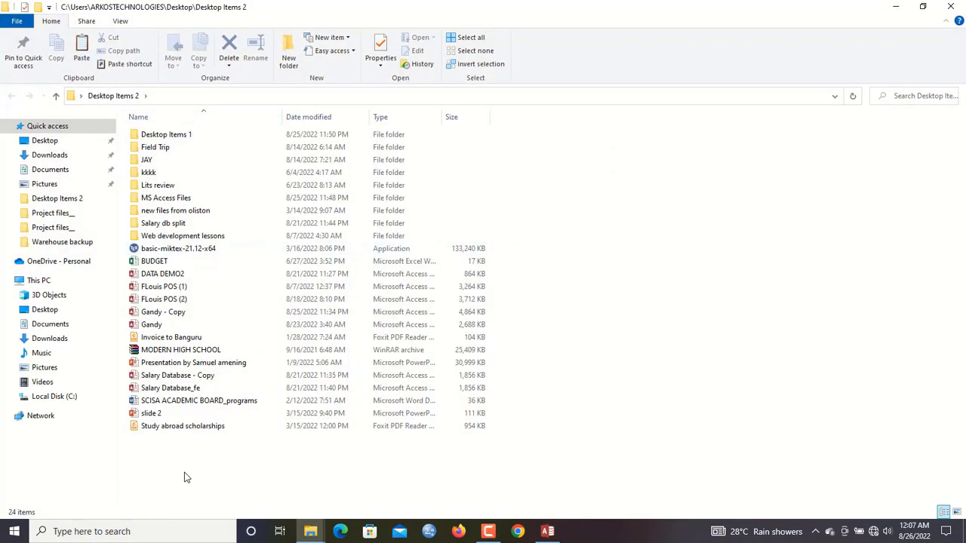
key(ctrl+v)
Close the Desktop Items 2 folder and minimize the original database window.
click(950, 6)
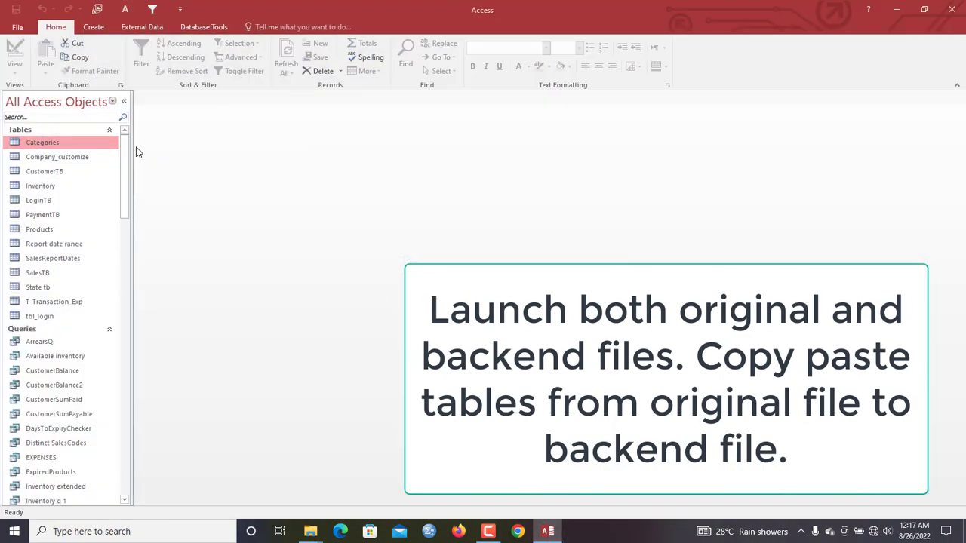
drag(128, 164, 133, 135)
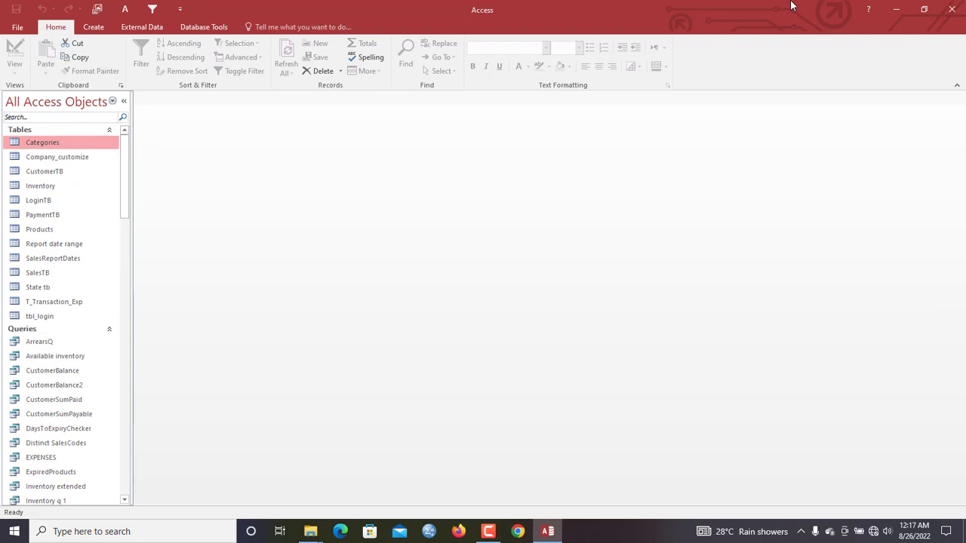
click(898, 10)
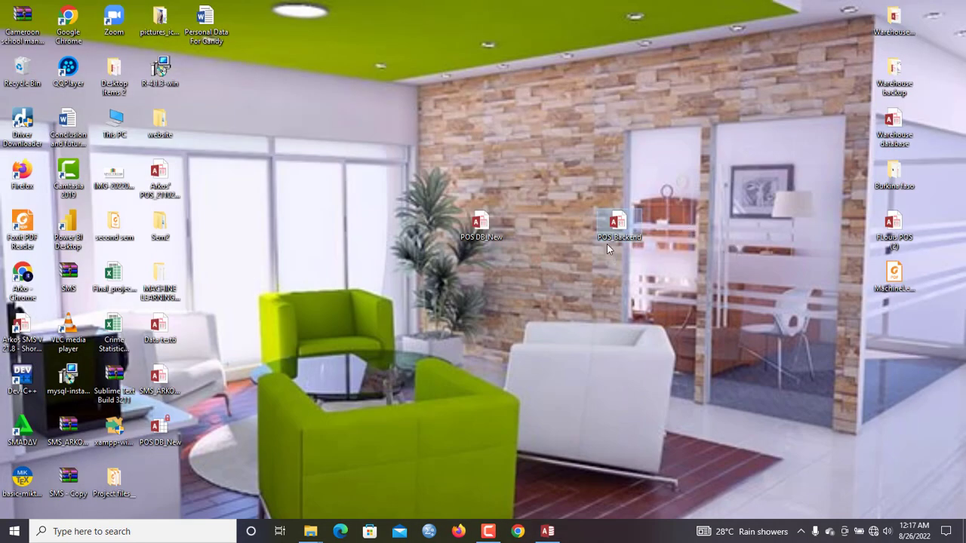
Open the POS_Backend database, then switch to the original POS database window.
double_click(618, 226)
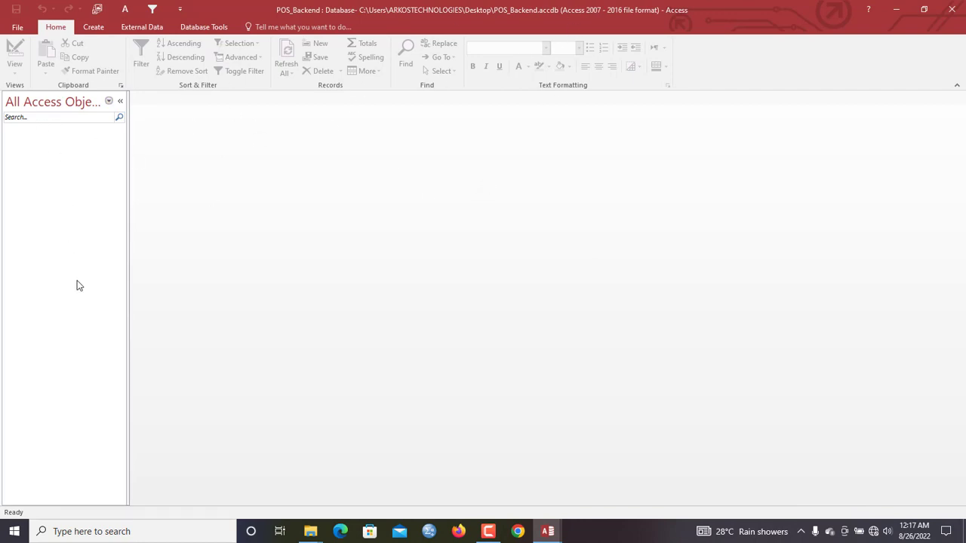
mouse_move(551, 533)
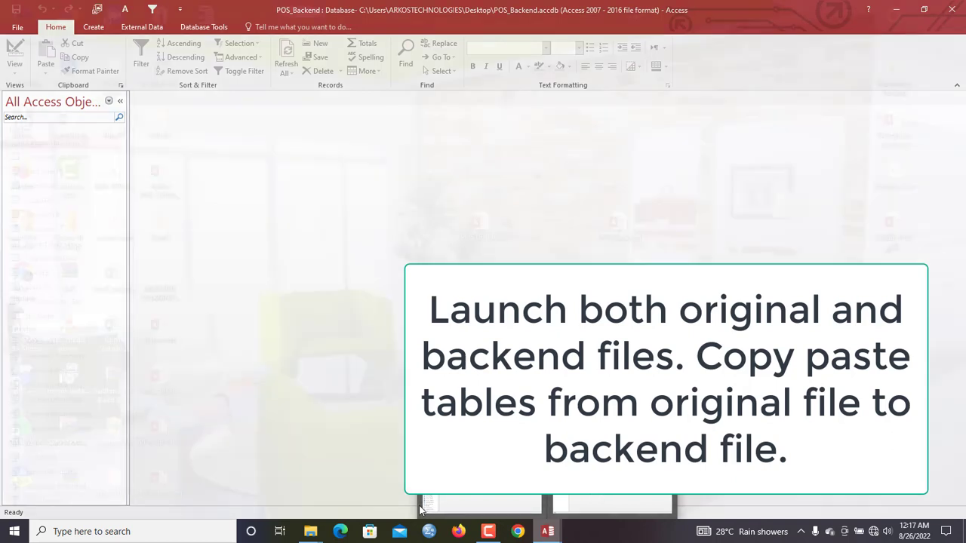
click(608, 504)
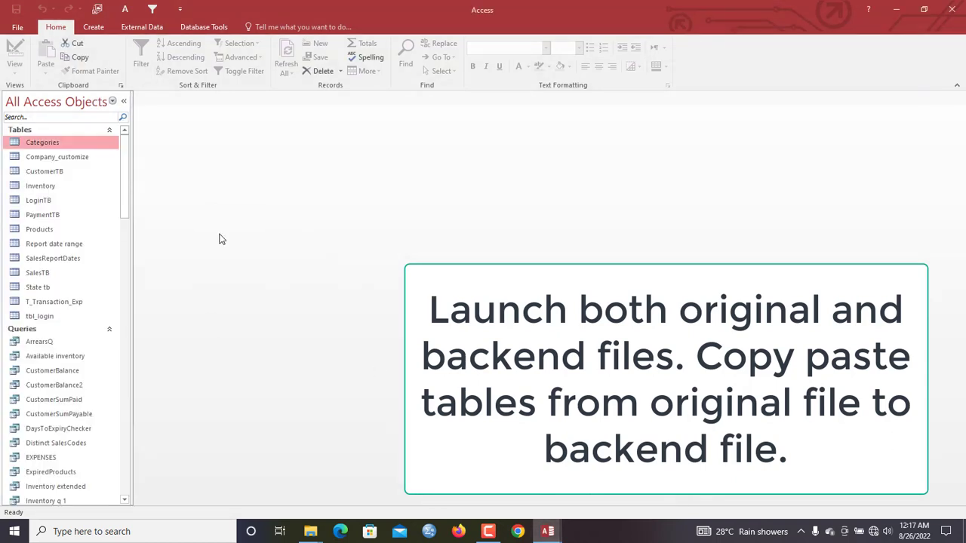
Select all the original tables, Company_customize through tbl_login, copy them, and return to POS_Backend.
click(89, 159)
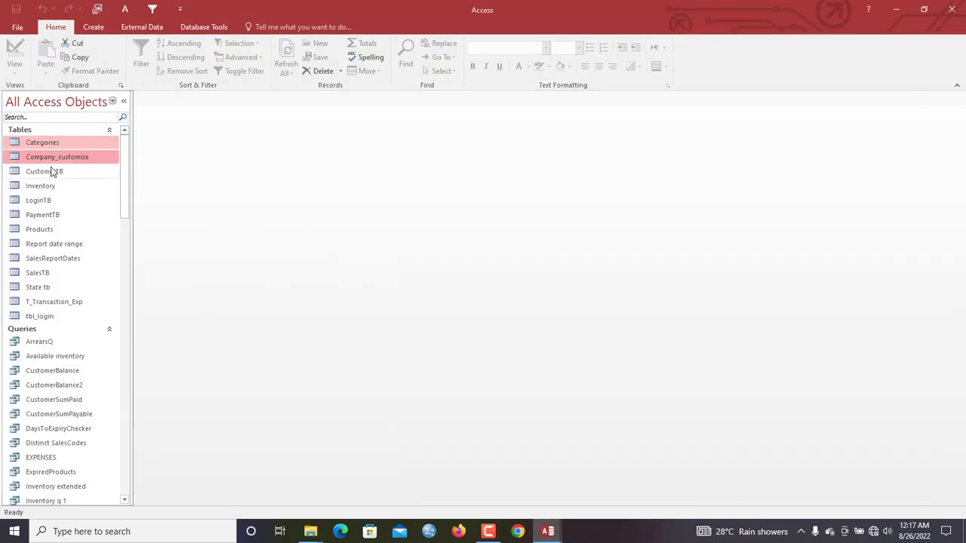
ctrl+click(47, 170)
ctrl+click(47, 186)
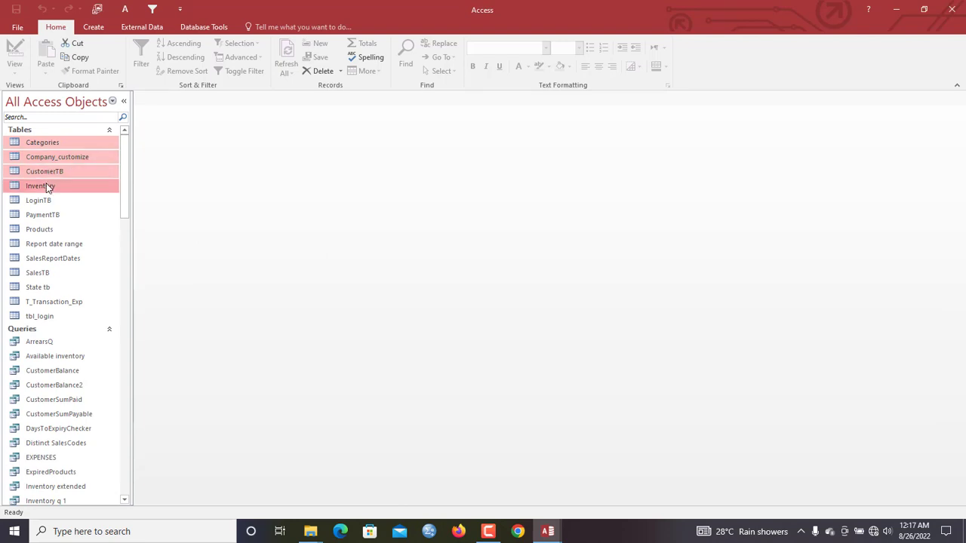
ctrl+click(50, 201)
ctrl+click(55, 216)
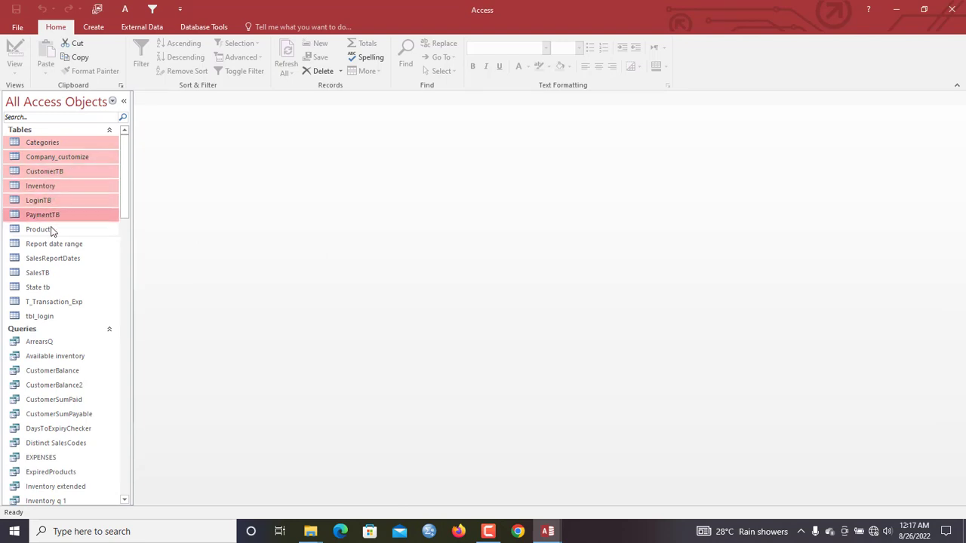
ctrl+click(46, 229)
ctrl+click(51, 244)
ctrl+click(51, 258)
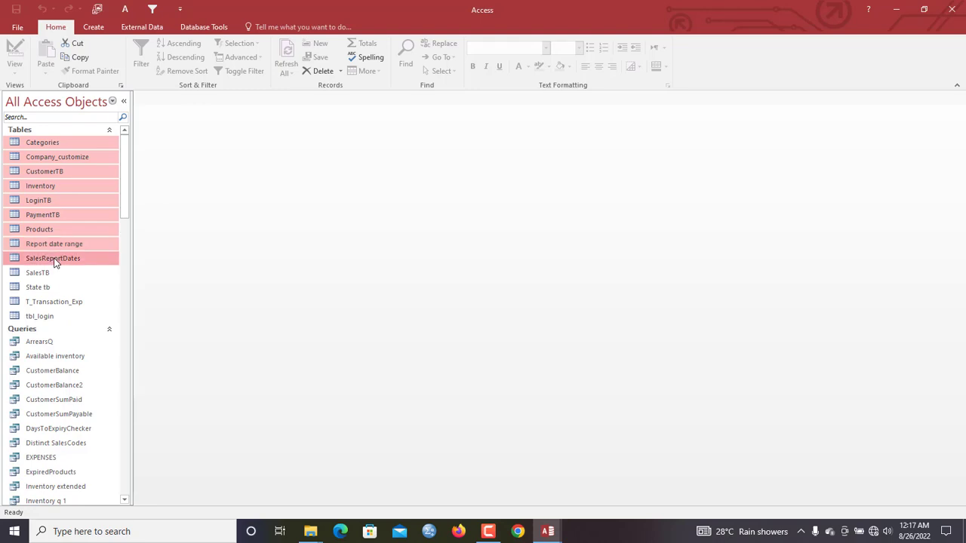
ctrl+click(48, 272)
ctrl+click(48, 289)
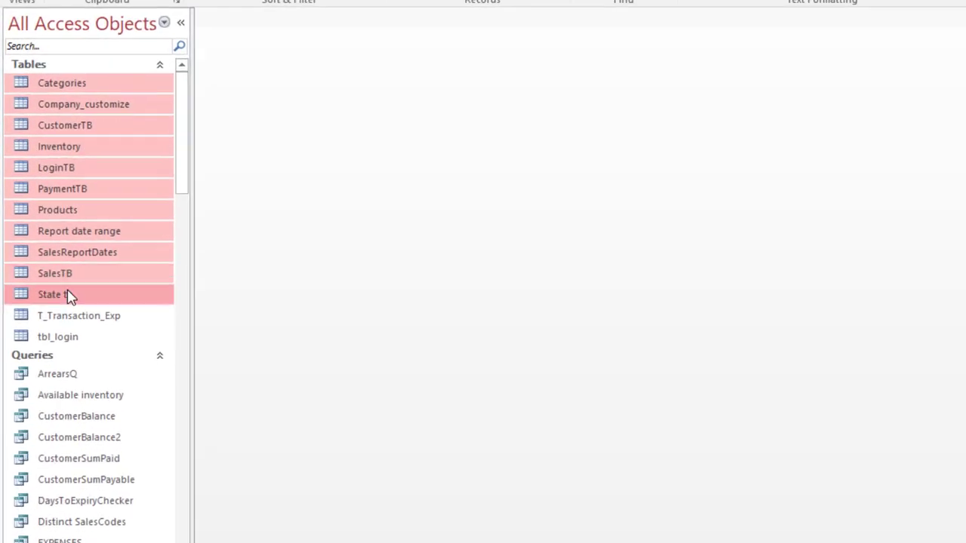
ctrl+click(82, 319)
ctrl+click(65, 337)
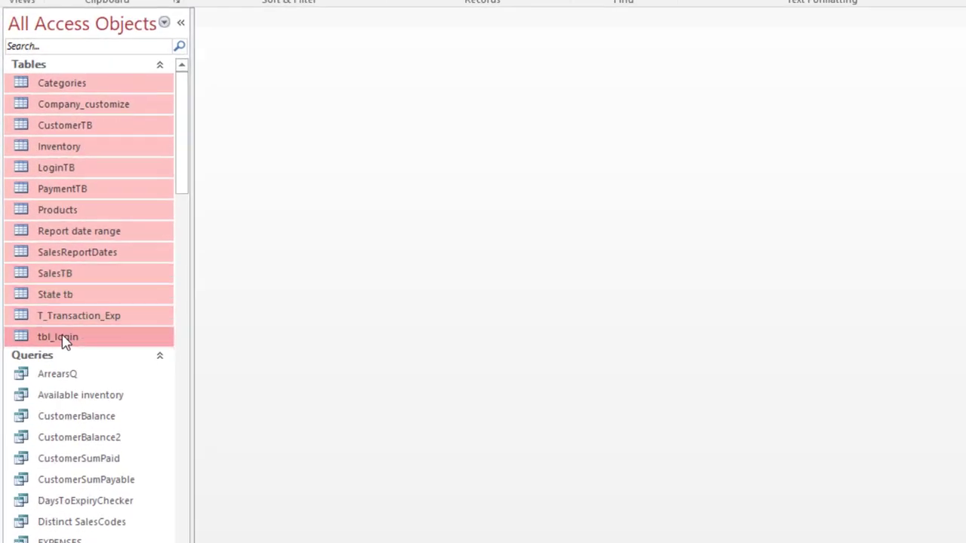
right_click(59, 296)
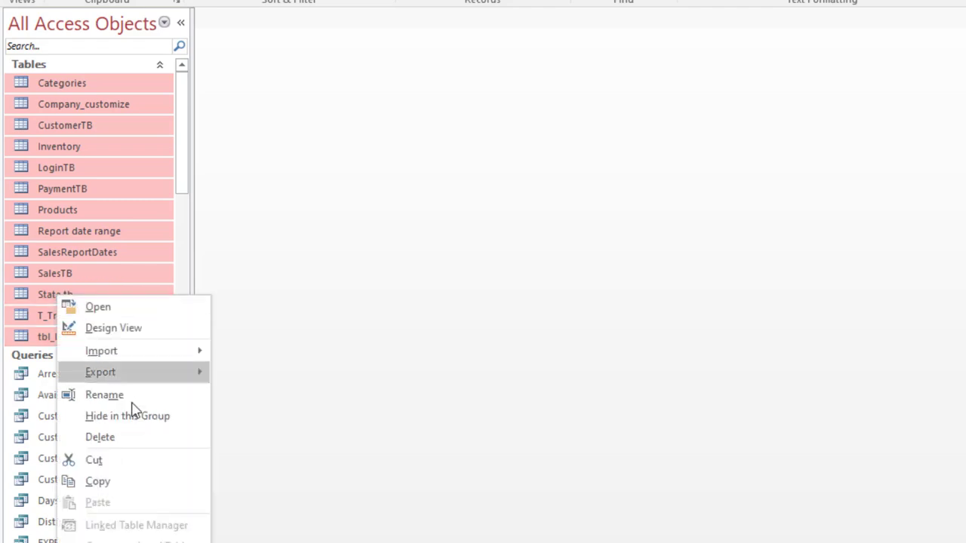
click(121, 480)
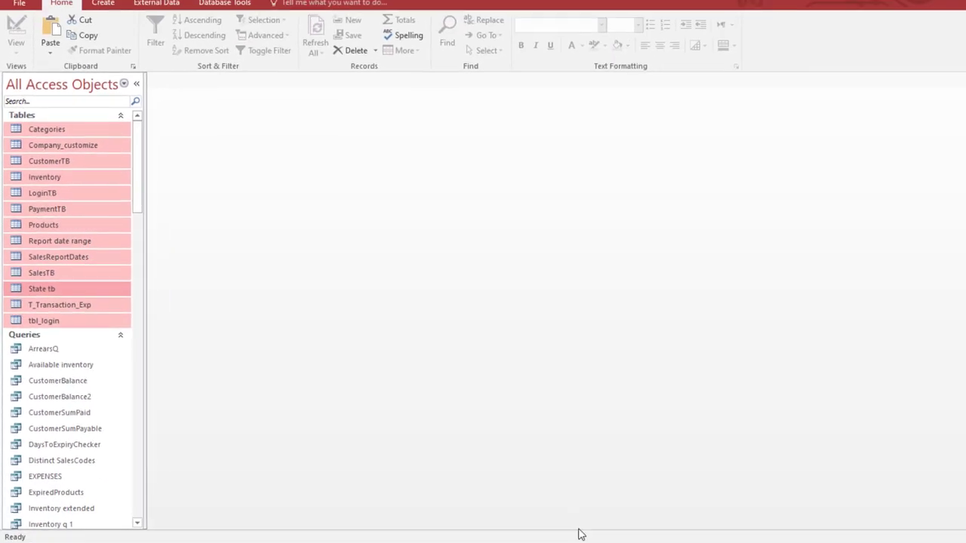
mouse_move(553, 533)
click(621, 473)
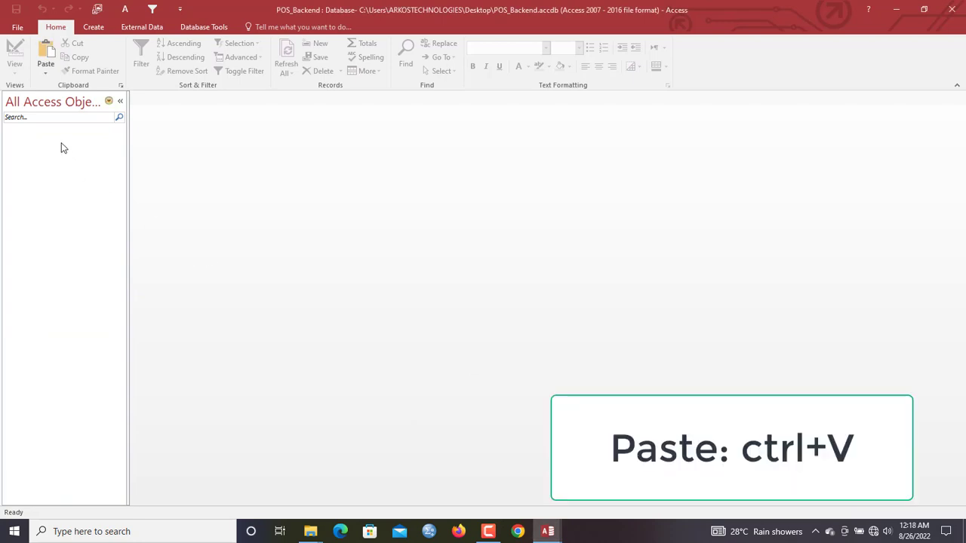
Paste the copied tables into POS_Backend, keeping Structure and Data for each, Company_customize through tbl_login.
key(ctrl+v)
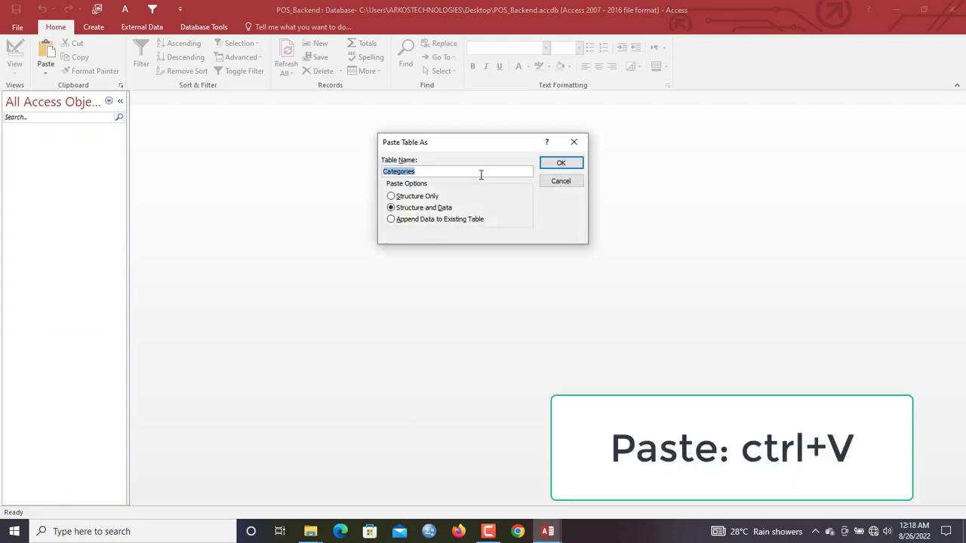
mouse_move(457, 146)
mouse_down()
mouse_move(496, 159)
mouse_move(453, 163)
mouse_up()
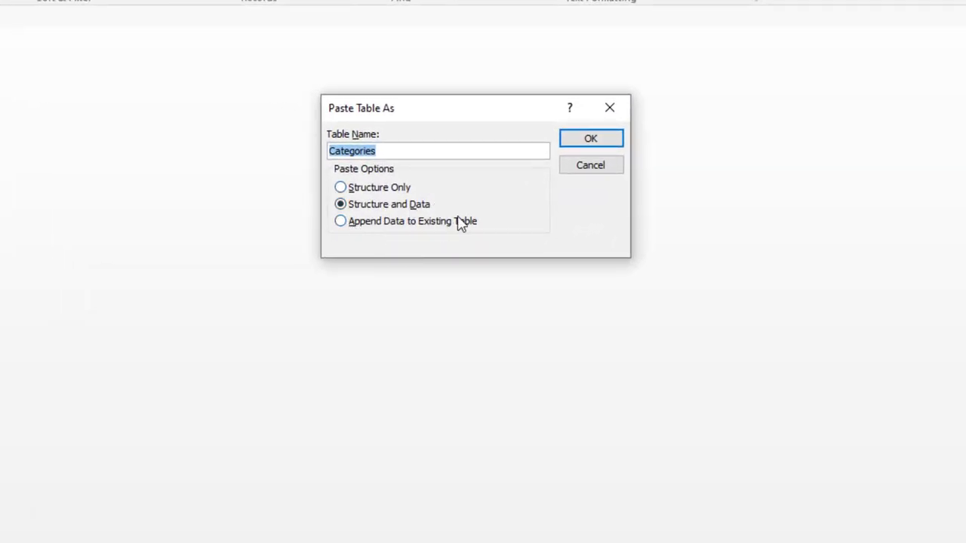
drag(432, 111, 456, 114)
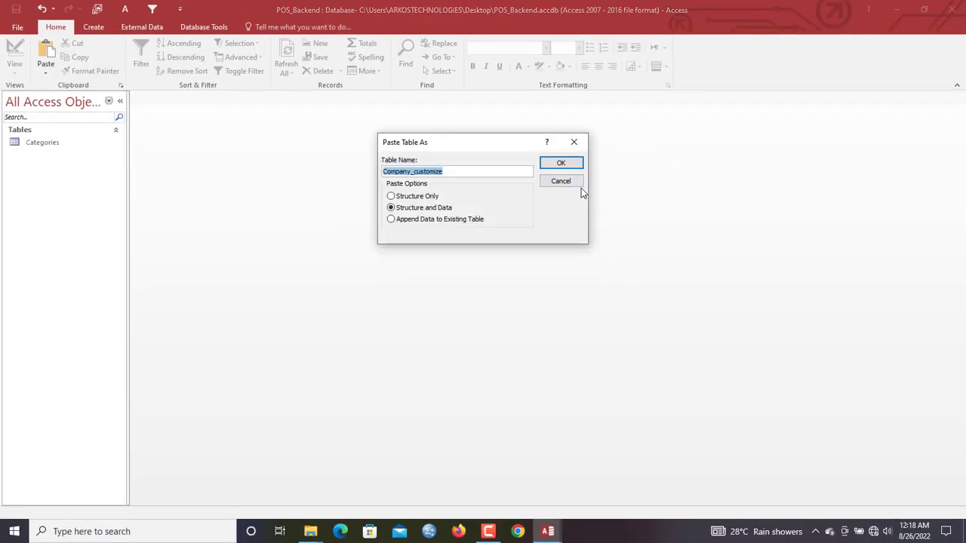
click(561, 165)
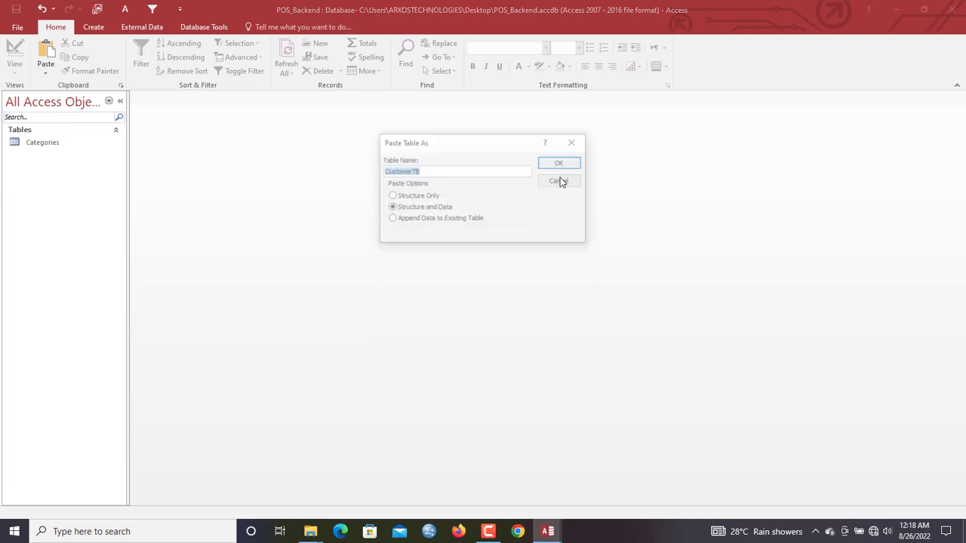
click(556, 164)
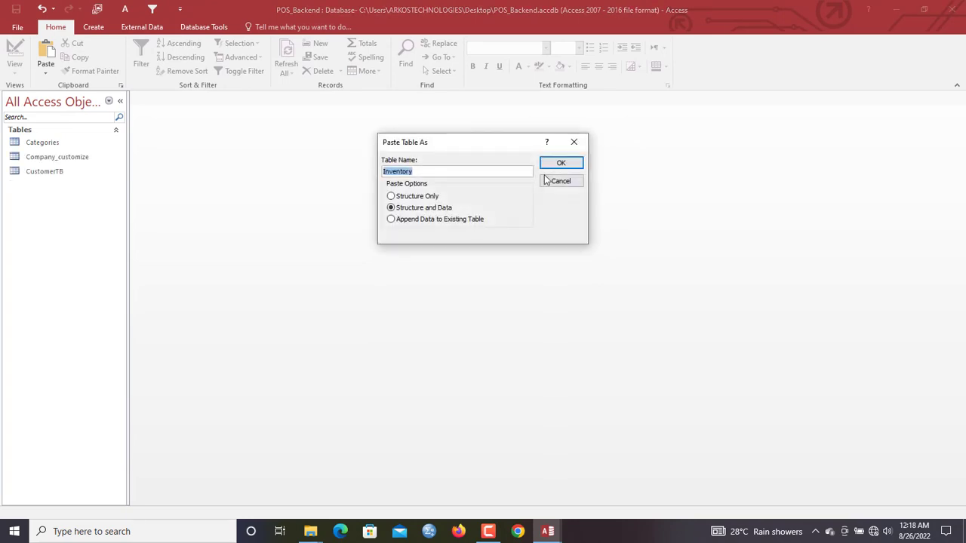
click(561, 163)
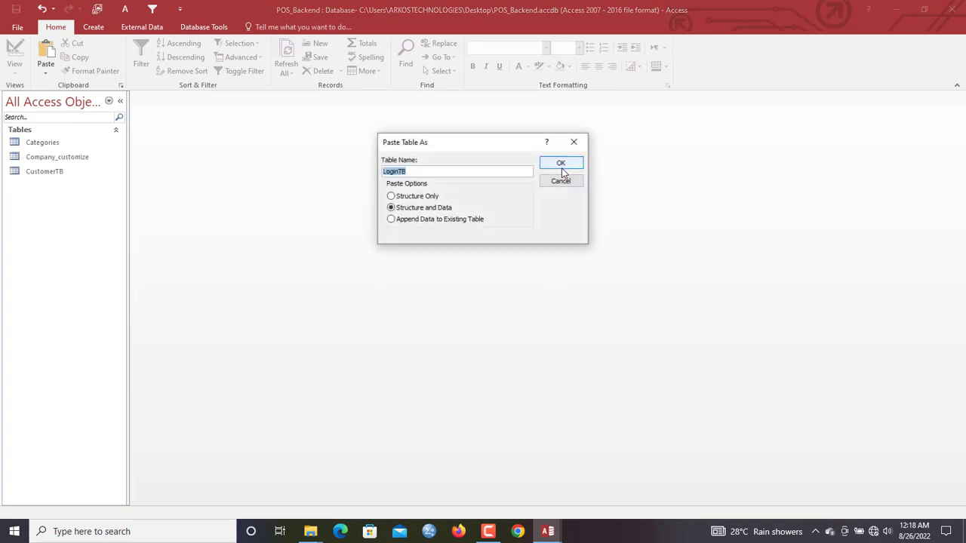
click(561, 165)
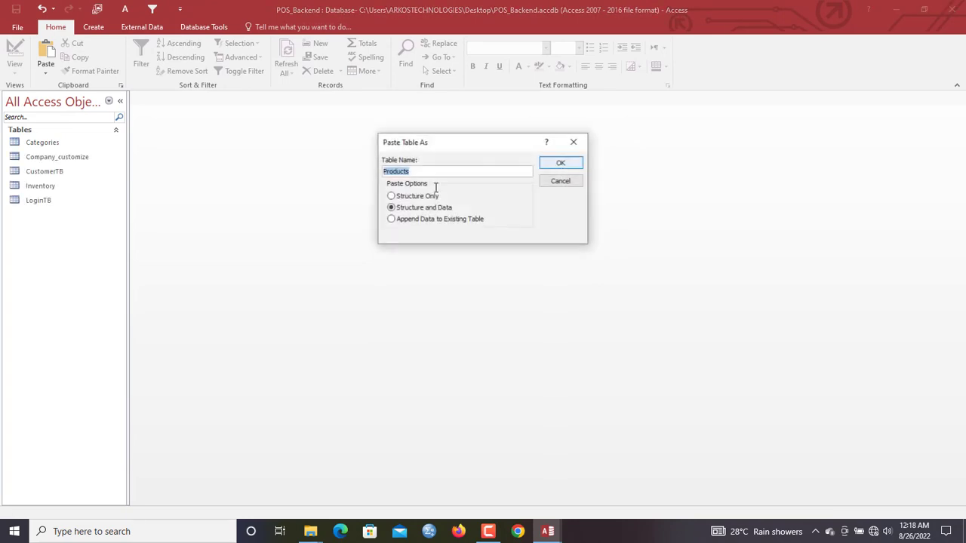
click(560, 164)
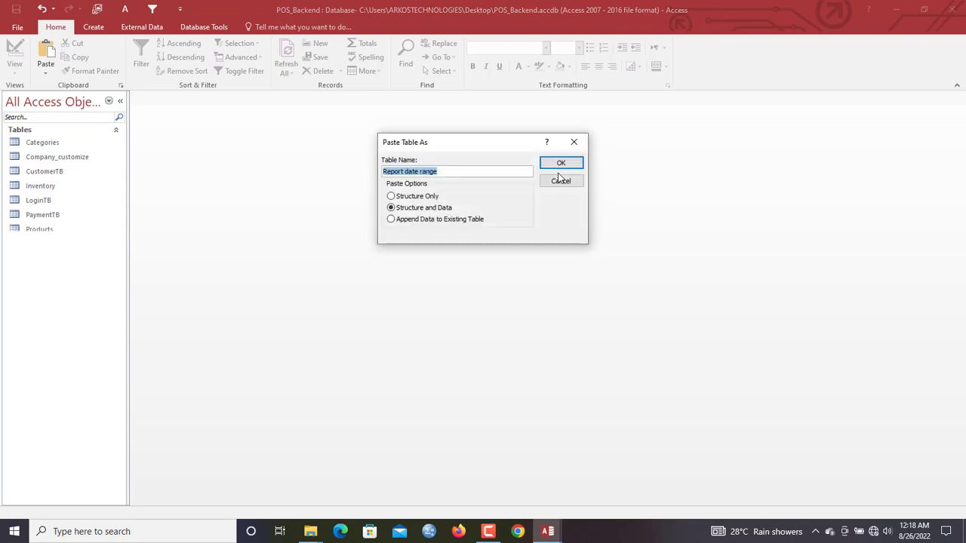
click(560, 165)
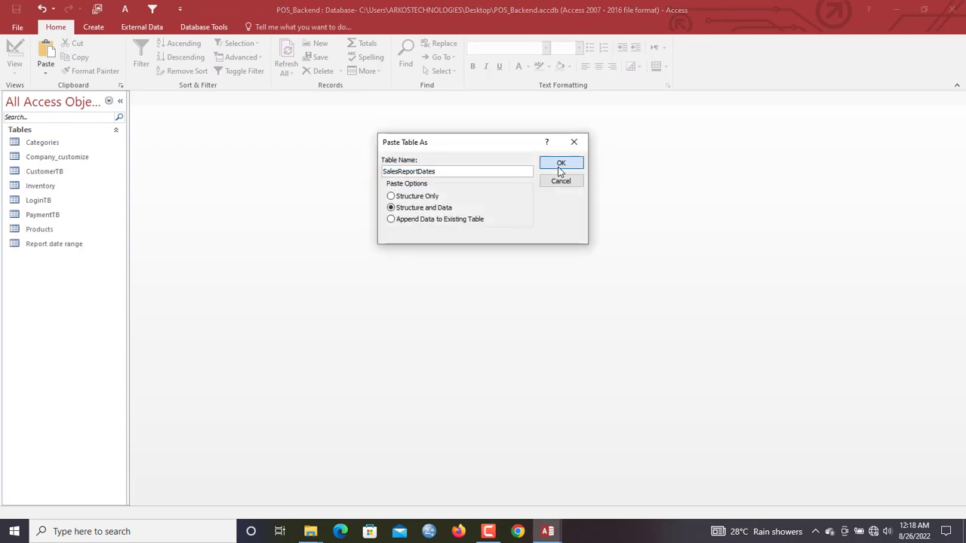
click(560, 164)
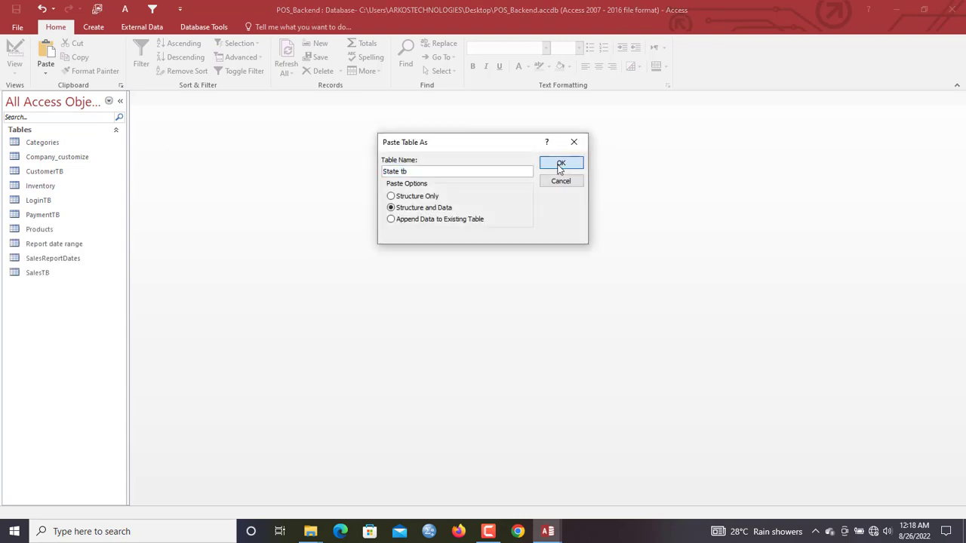
click(560, 164)
click(561, 165)
click(560, 164)
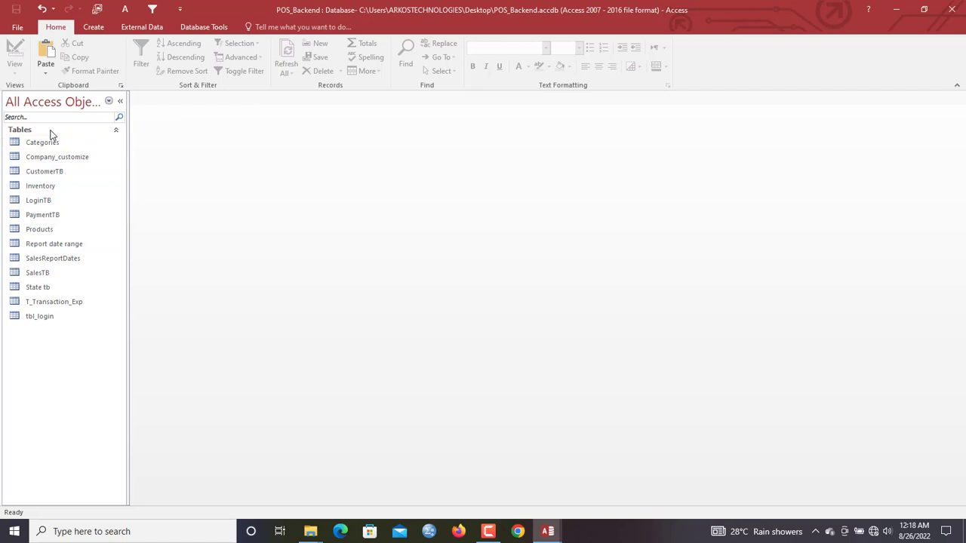
Delete the selected tables from the original POS database, confirming removal of their relationships.
mouse_move(548, 532)
click(485, 477)
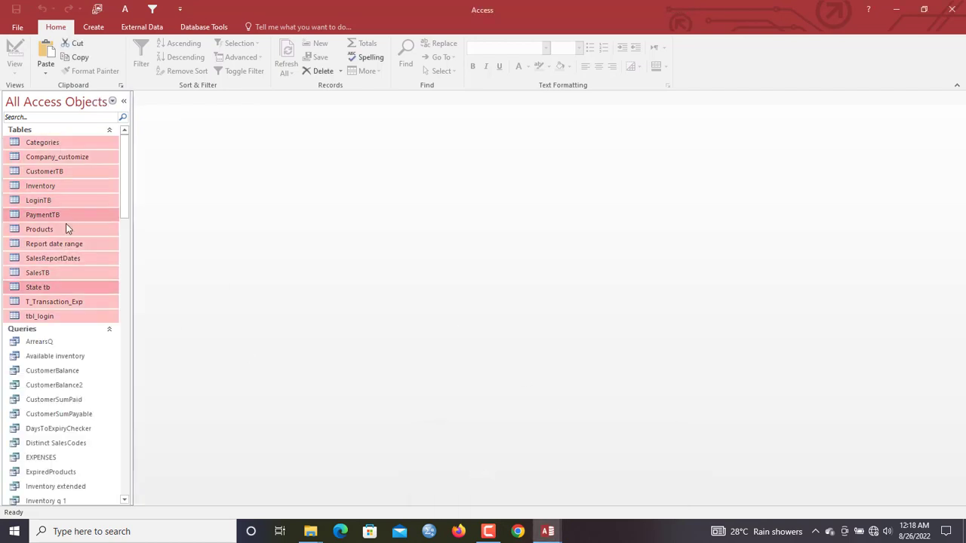
right_click(48, 231)
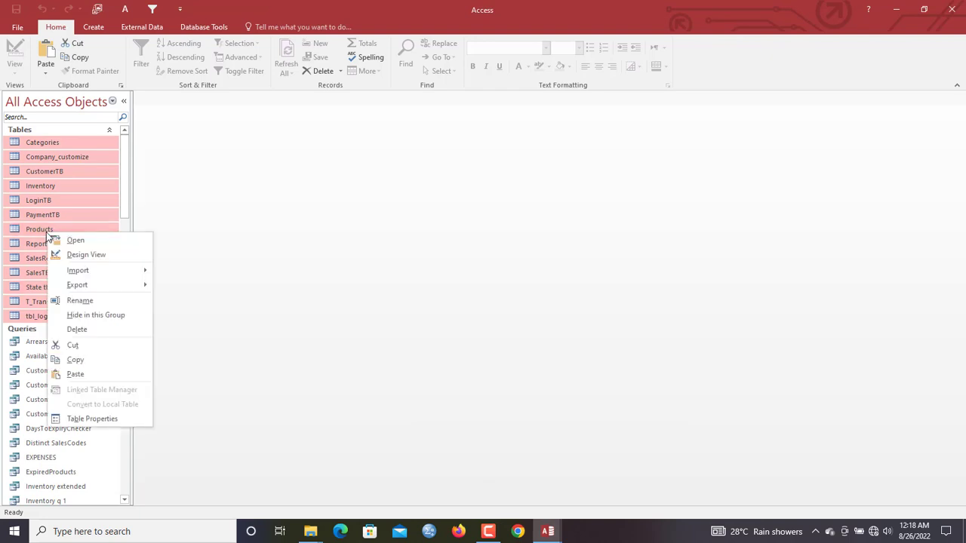
click(96, 332)
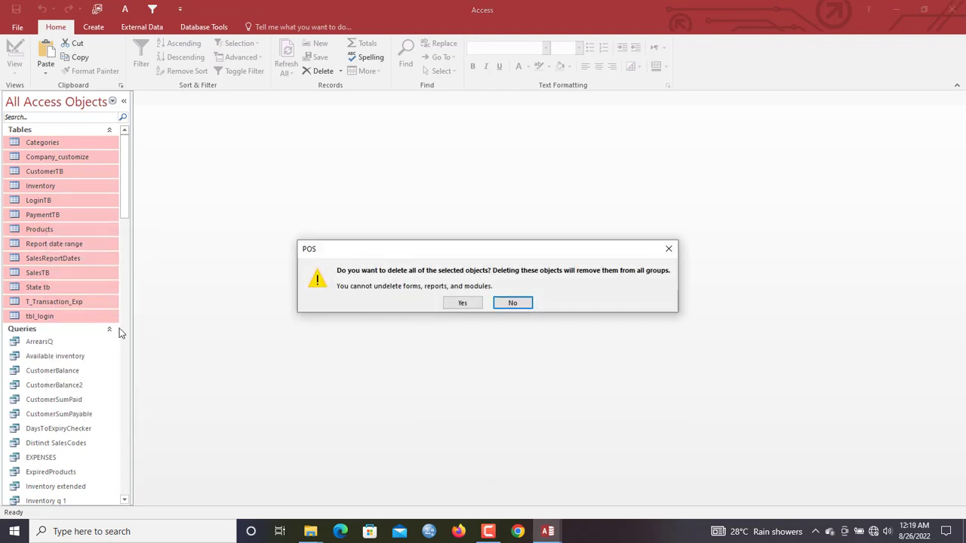
click(463, 305)
click(451, 304)
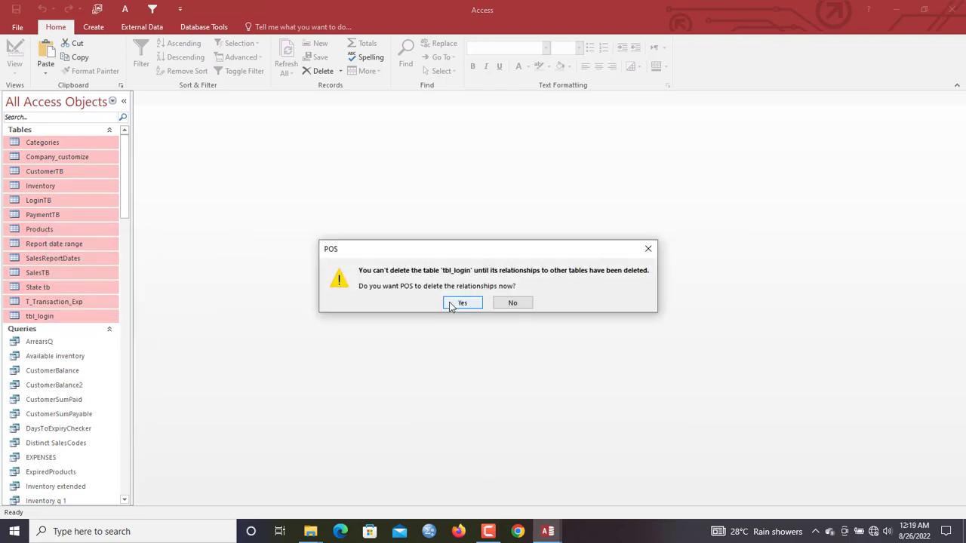
click(451, 303)
click(451, 303)
click(450, 302)
click(451, 302)
click(450, 302)
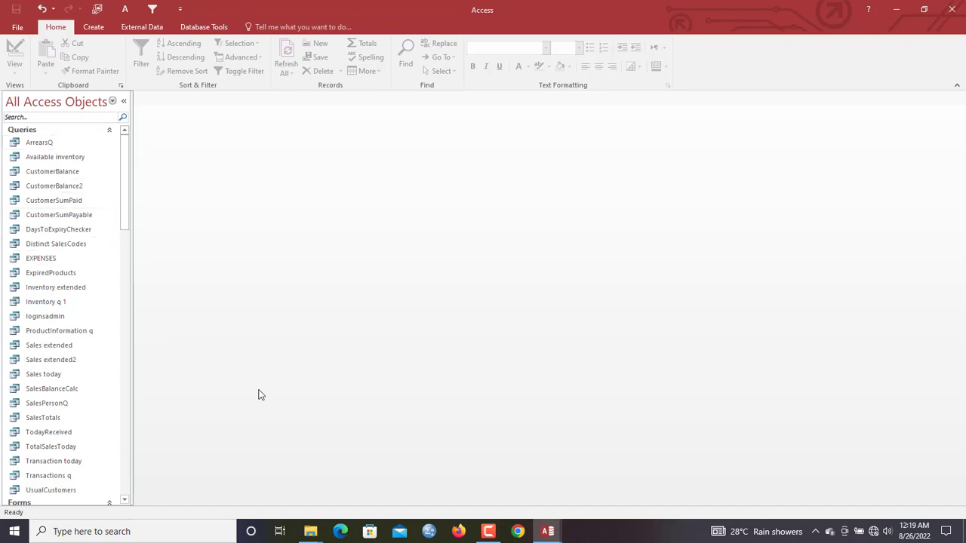
Collapse and re-expand the Queries group, then select the Inventory extended query.
click(53, 132)
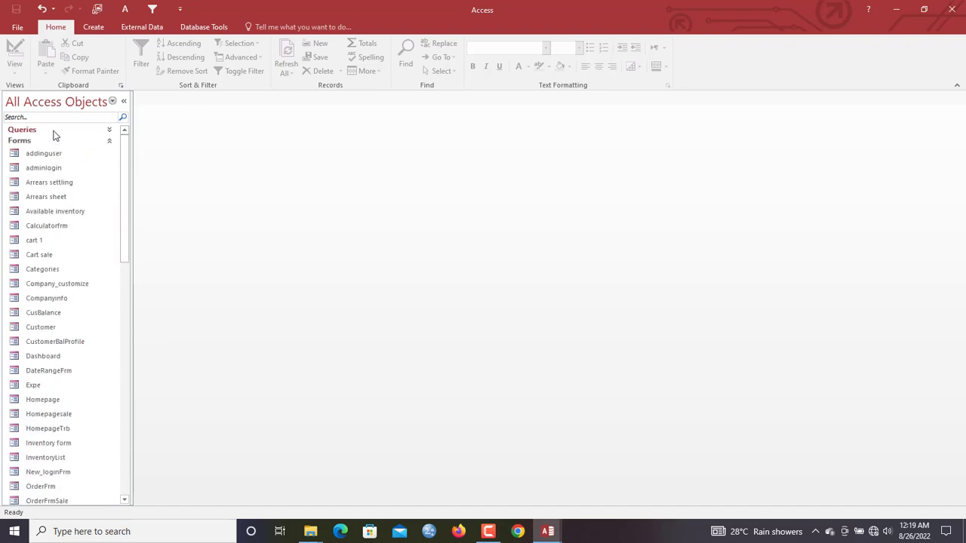
click(52, 133)
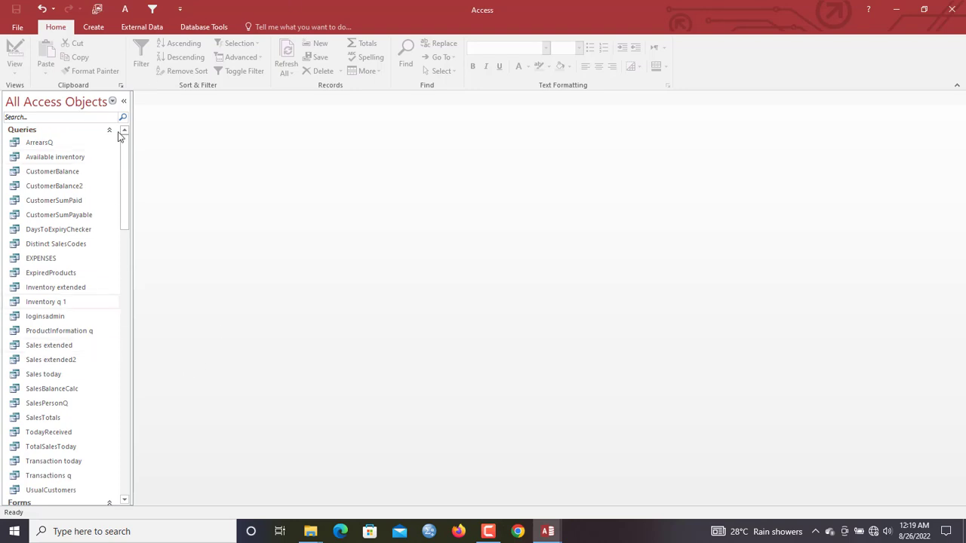
click(30, 287)
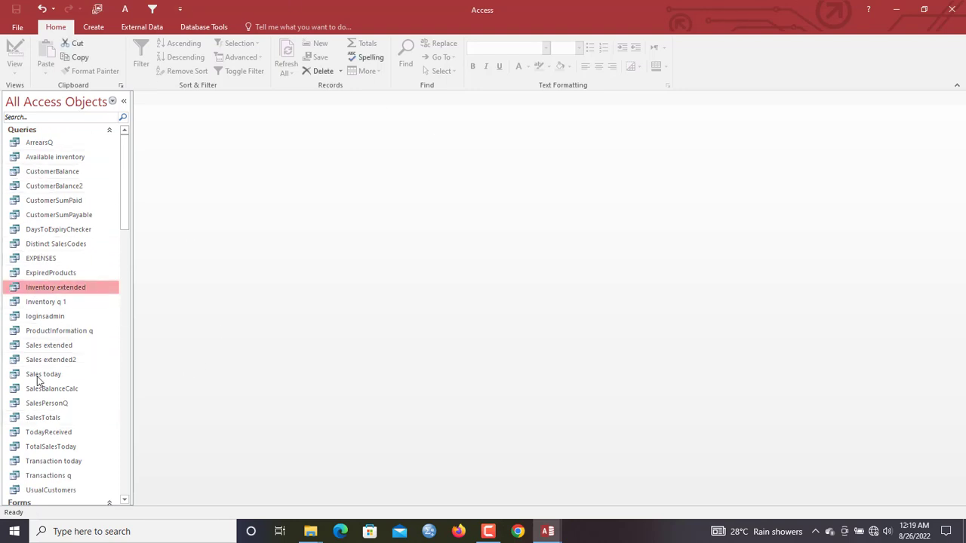
mouse_move(123, 180)
mouse_down()
mouse_move(124, 317)
mouse_move(124, 181)
mouse_up()
Close the POS_Backend database and then the original POS database.
mouse_move(548, 531)
click(610, 498)
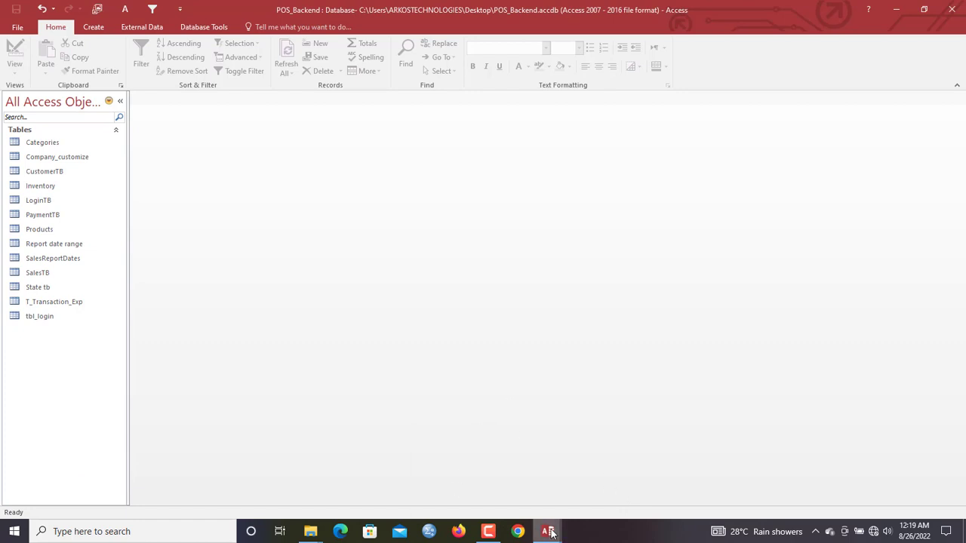
click(953, 10)
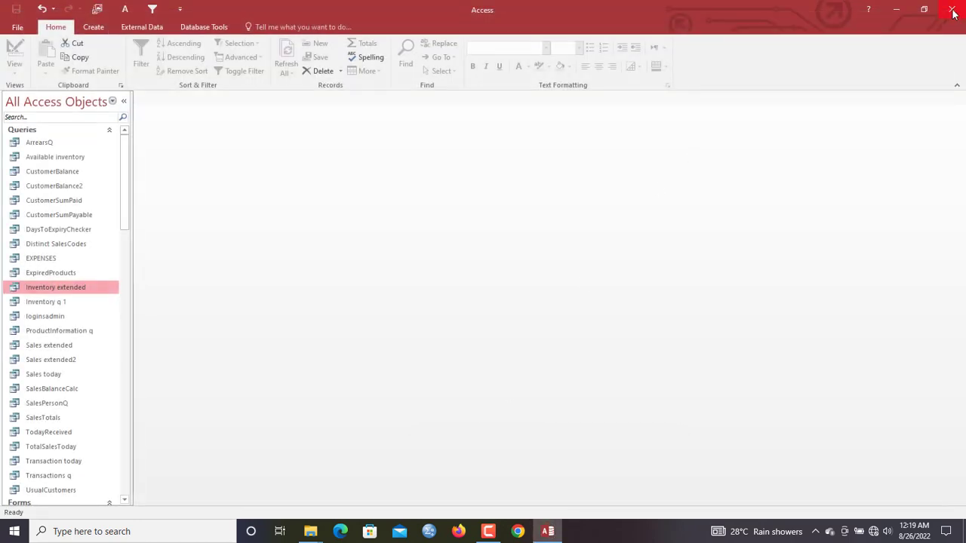
click(954, 10)
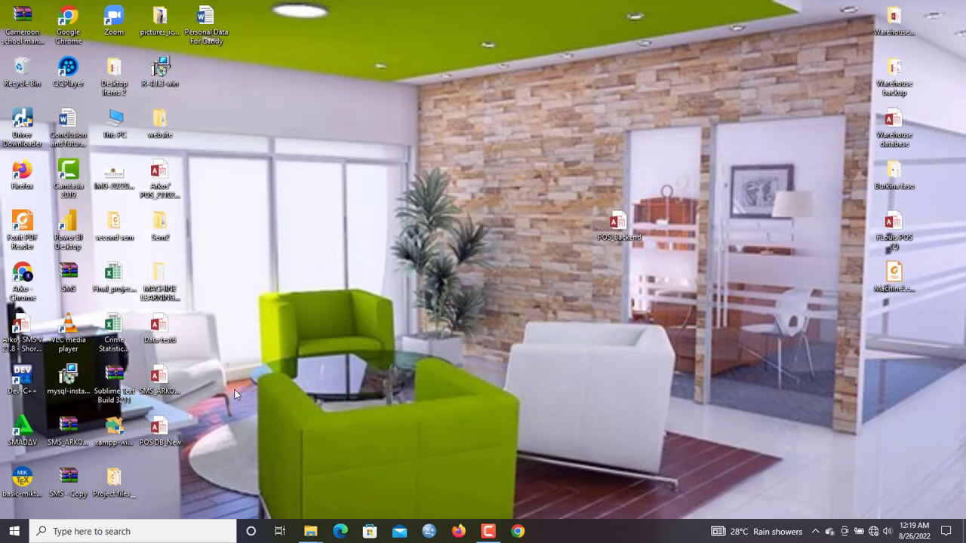
Move POS DB_New next to POS_Backend and rename it to POS DB_fe.
drag(157, 451, 548, 136)
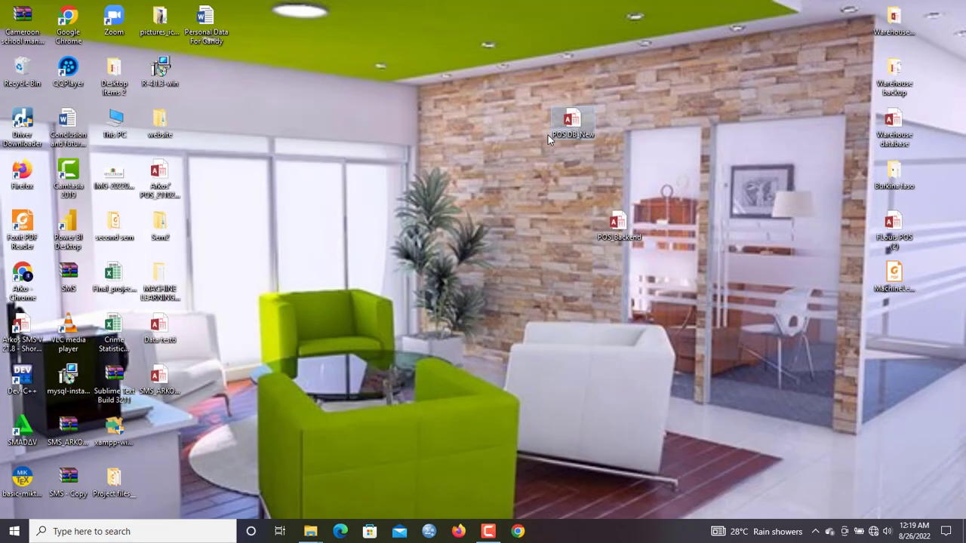
right_click(575, 122)
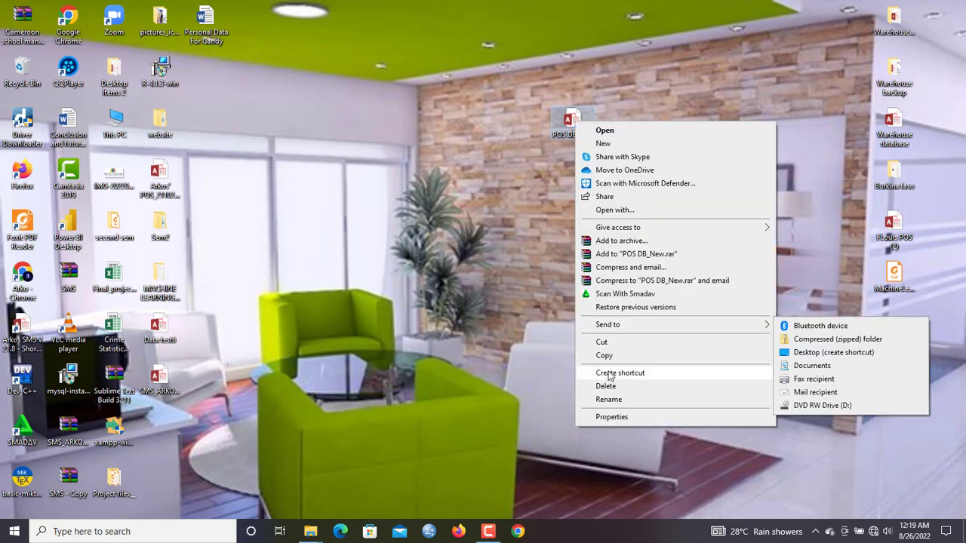
click(609, 400)
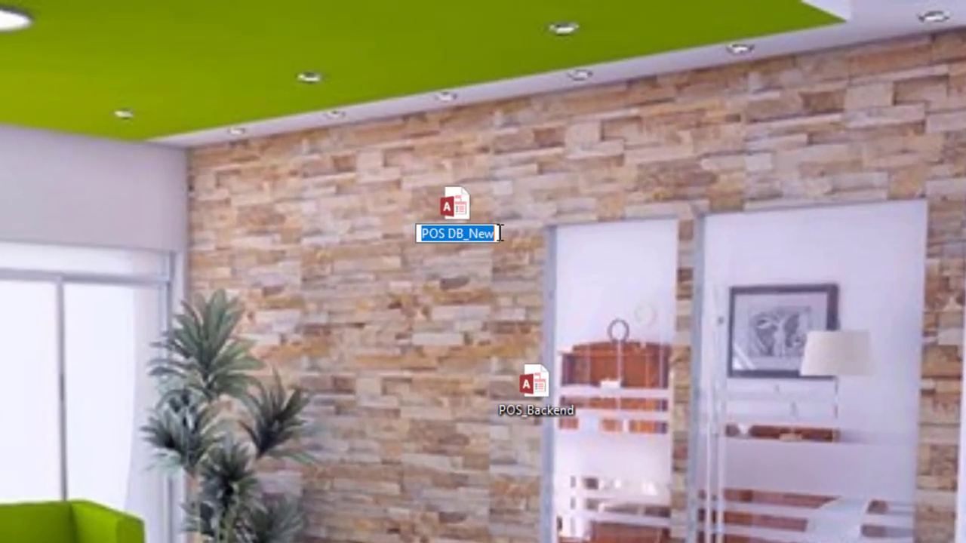
click(604, 136)
key(BackSpace)
key(BackSpace)
key(BackSpace)
text(fe)
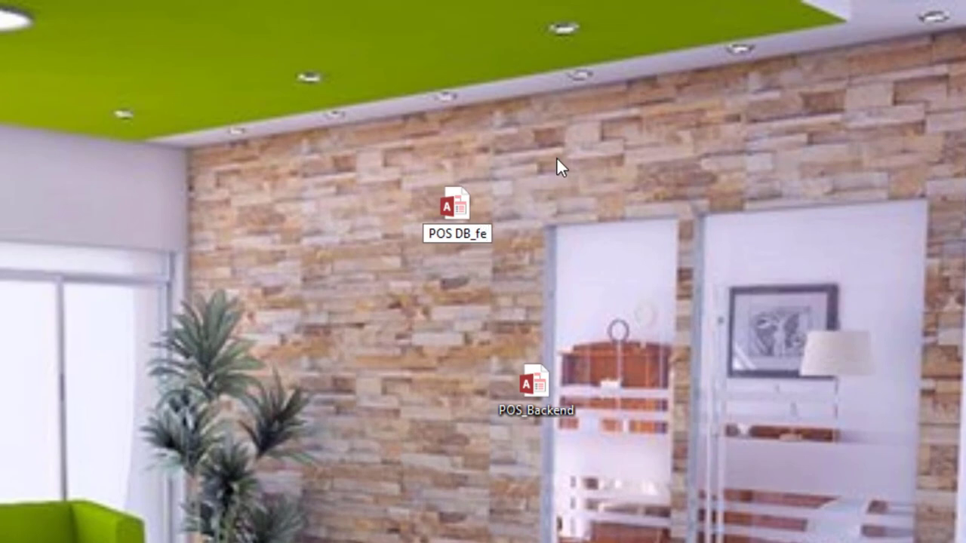
key(Return)
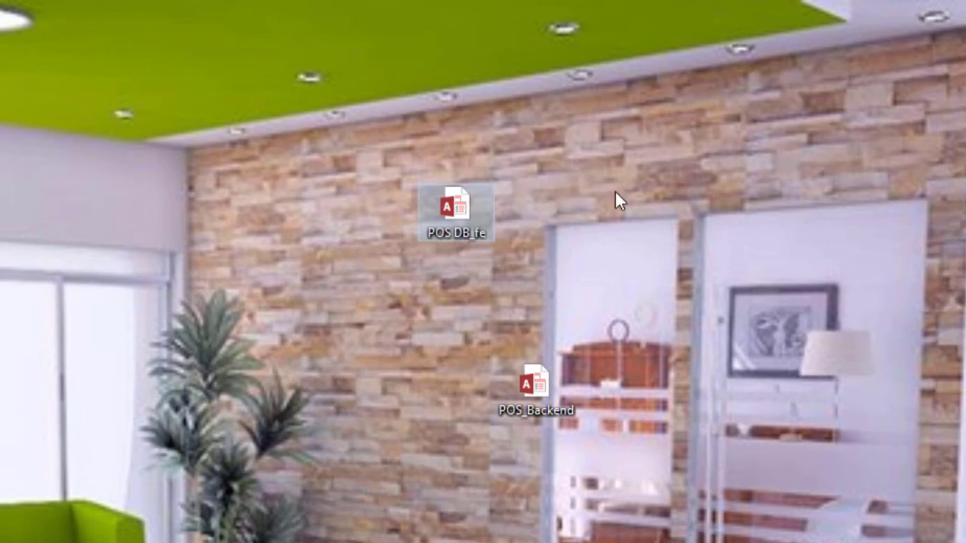
Open the POS DB_fe database and enable its blocked content.
double_click(462, 218)
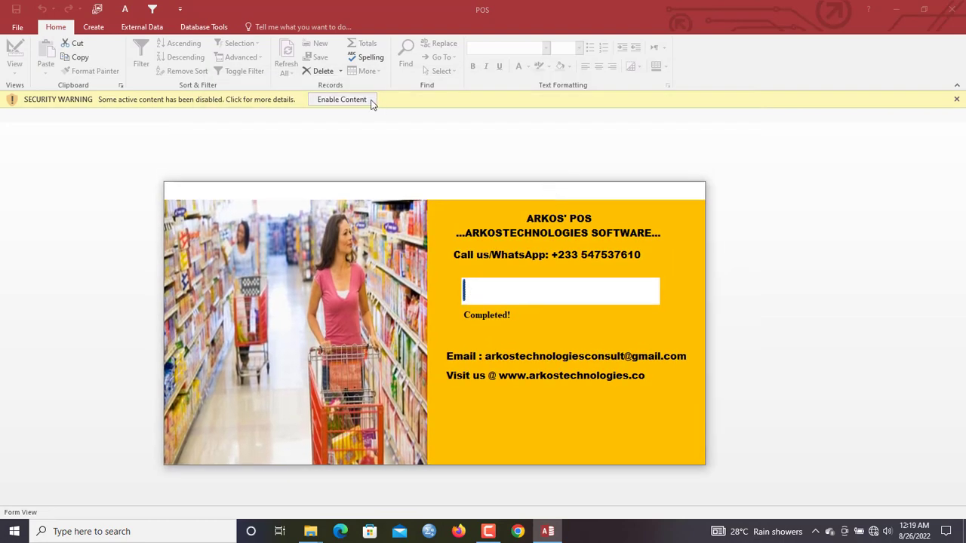
click(368, 100)
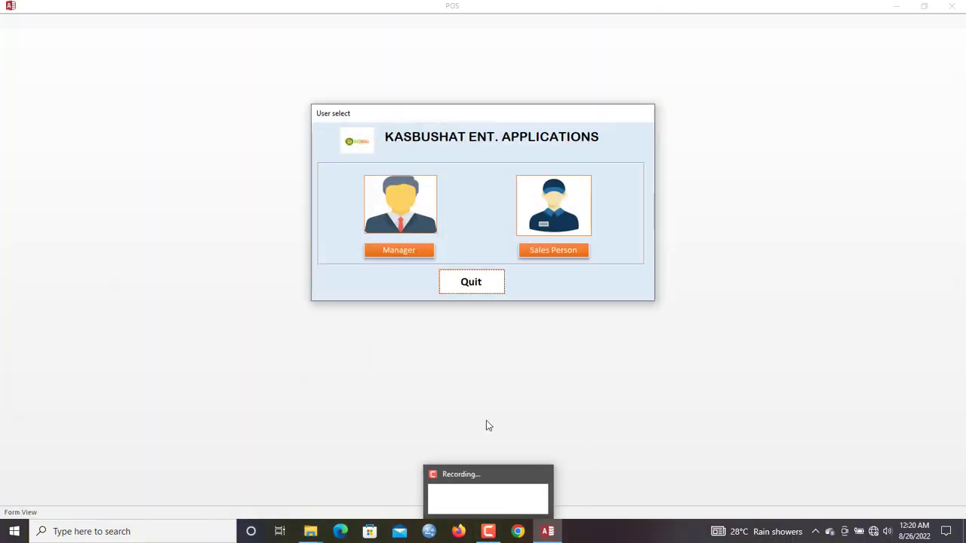
Choose the Manager login, dismiss the missing record source error, and move the login form up-right.
click(399, 251)
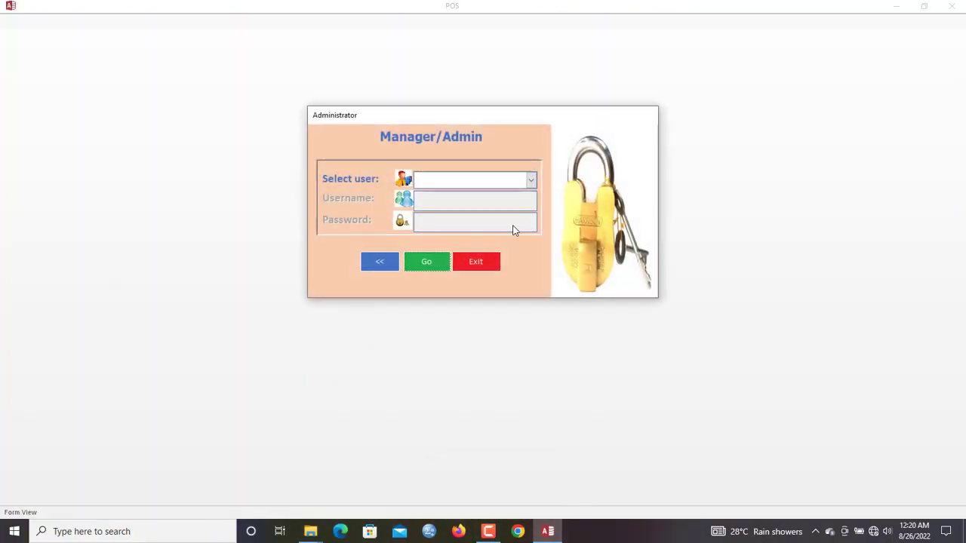
click(532, 178)
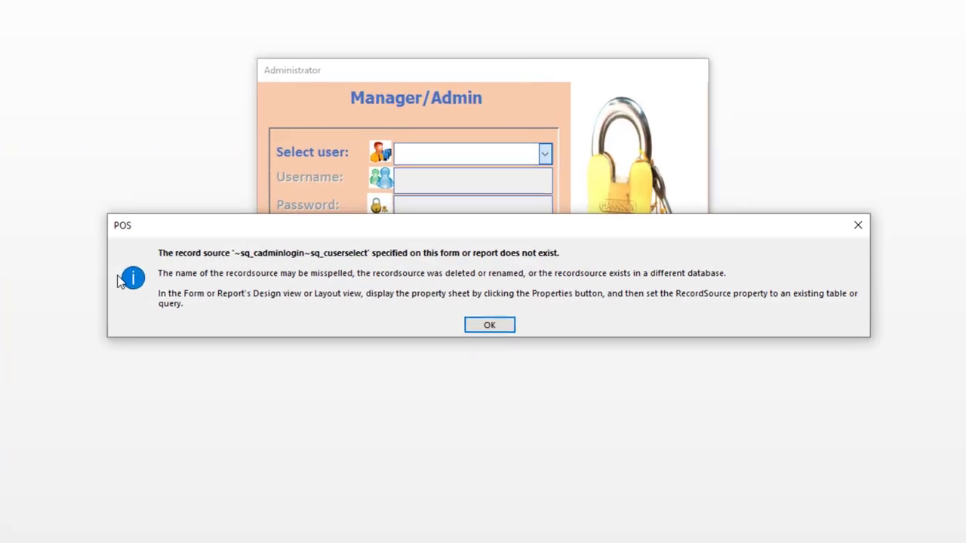
click(488, 330)
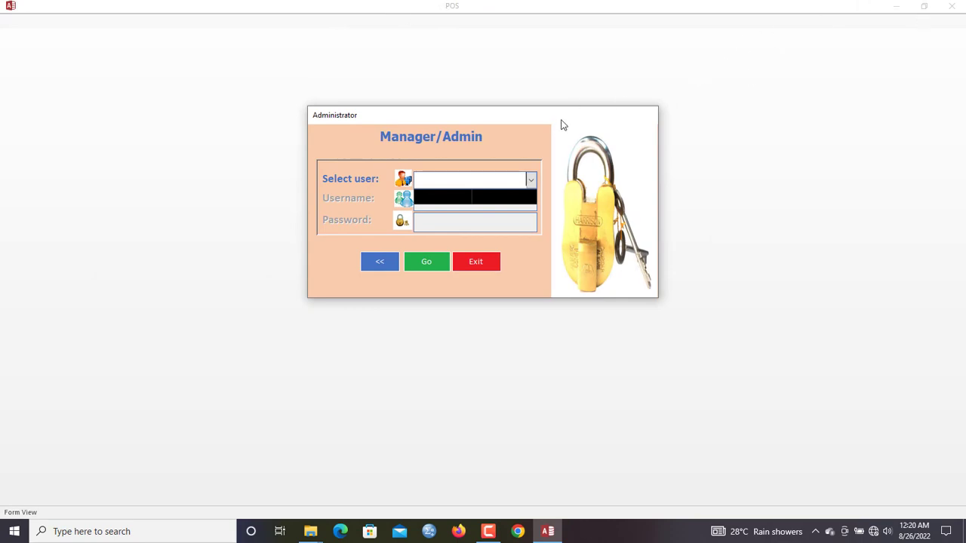
drag(561, 119, 588, 102)
Repeatedly open the Select user list to check the available users.
click(557, 162)
click(557, 162)
click(559, 163)
click(558, 163)
click(559, 163)
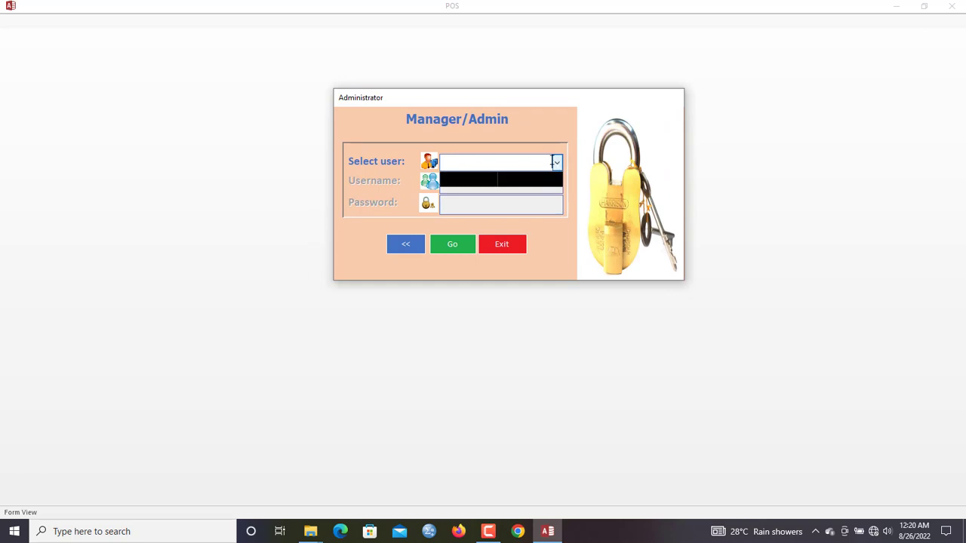
click(557, 165)
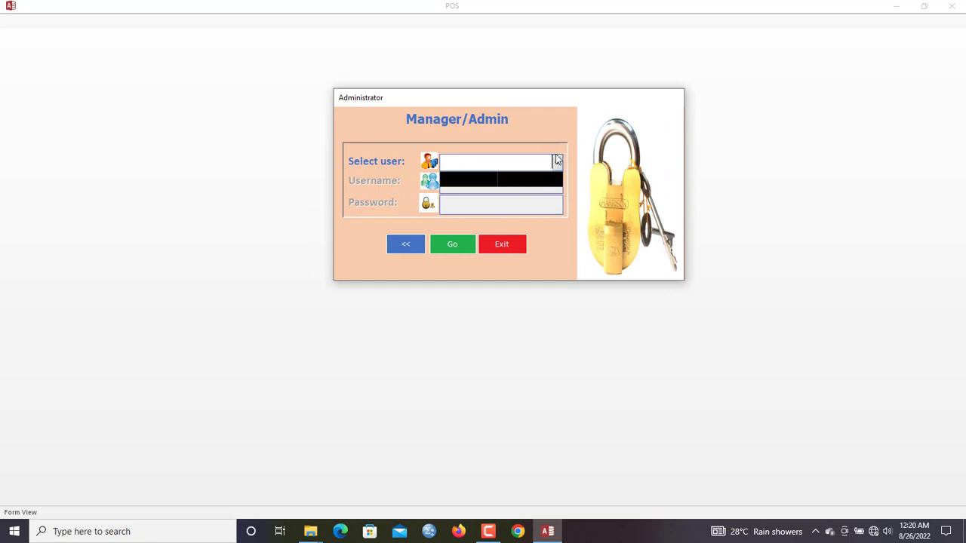
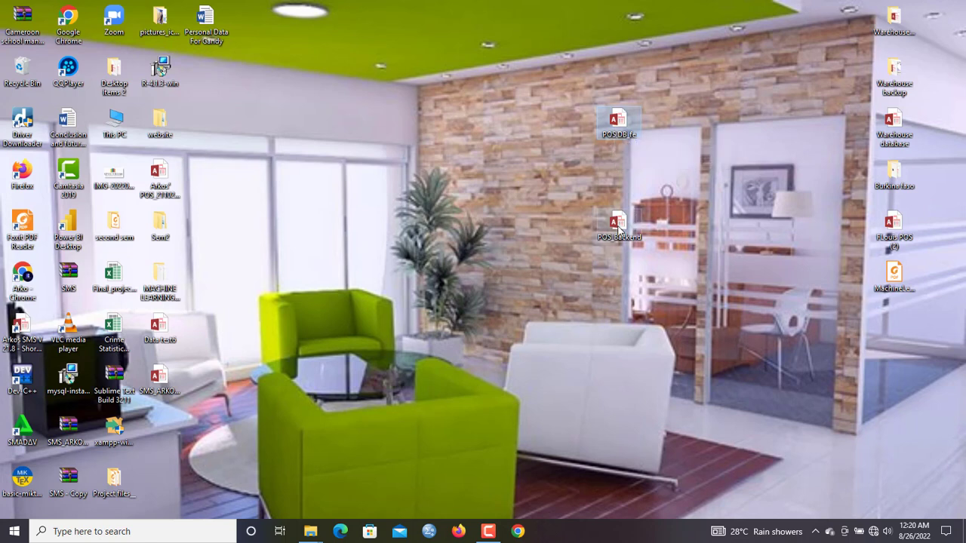
Place the POS DB fe and POS Backend icons together near the desktop centre.
click(615, 222)
drag(618, 122, 516, 172)
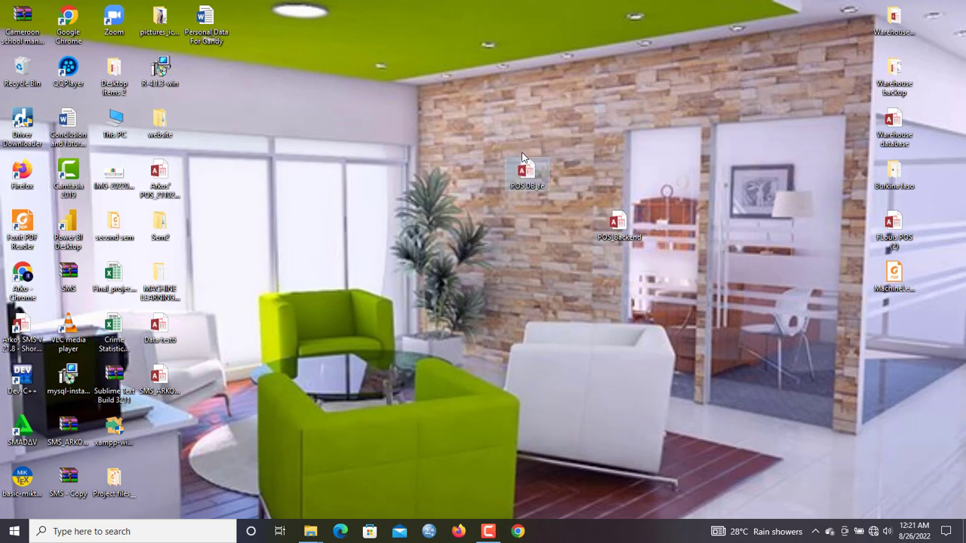
drag(608, 226, 475, 269)
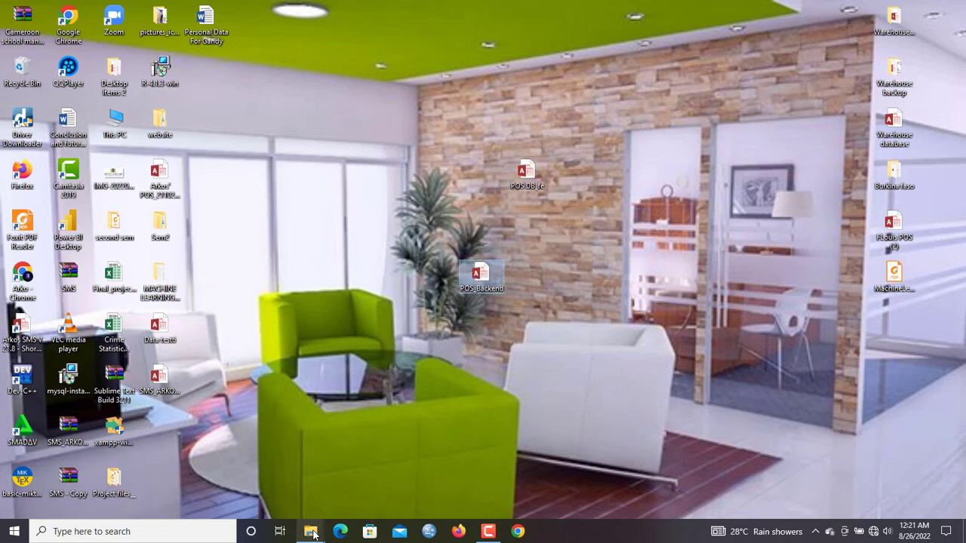
Browse the Desktop Items 2 folder and Network, dismiss the discovery error, and close the windows.
mouse_move(310, 531)
click(457, 483)
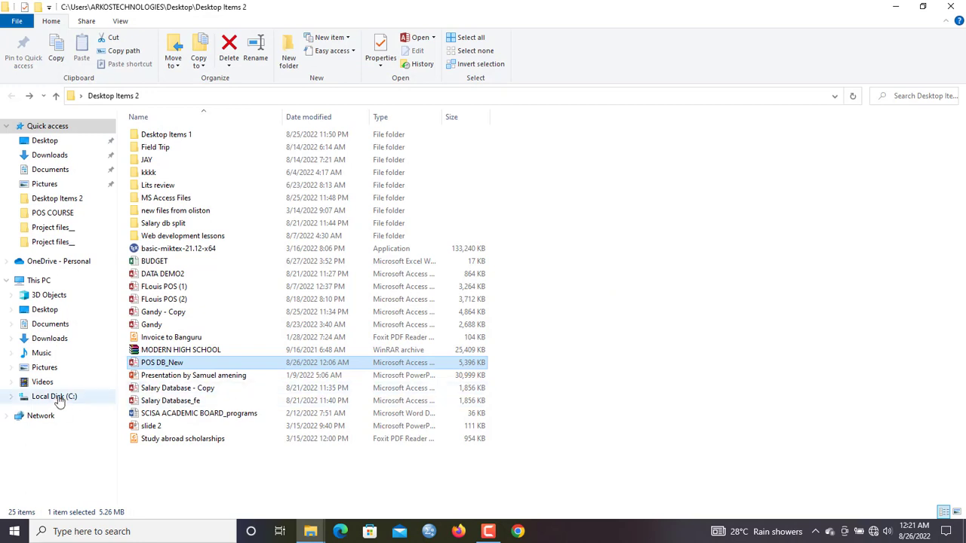
click(23, 415)
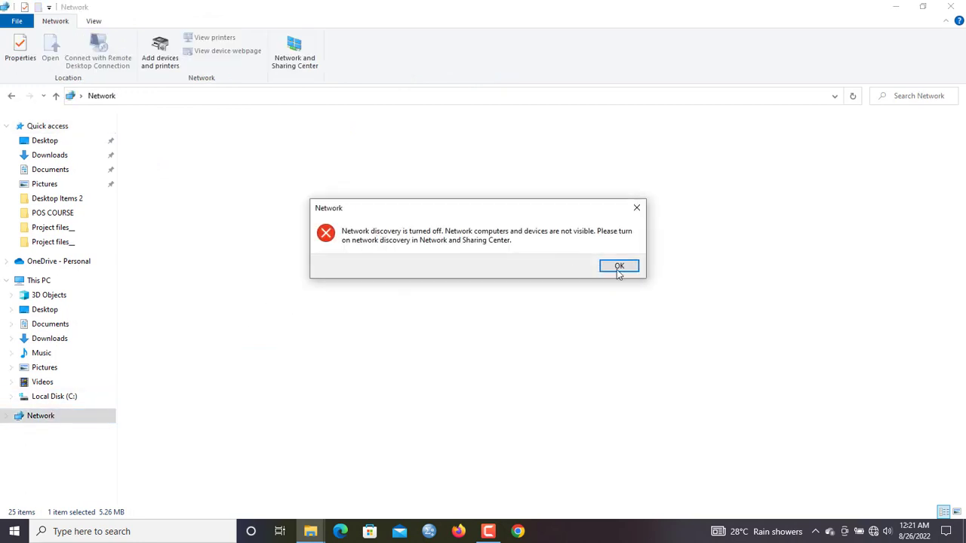
click(618, 267)
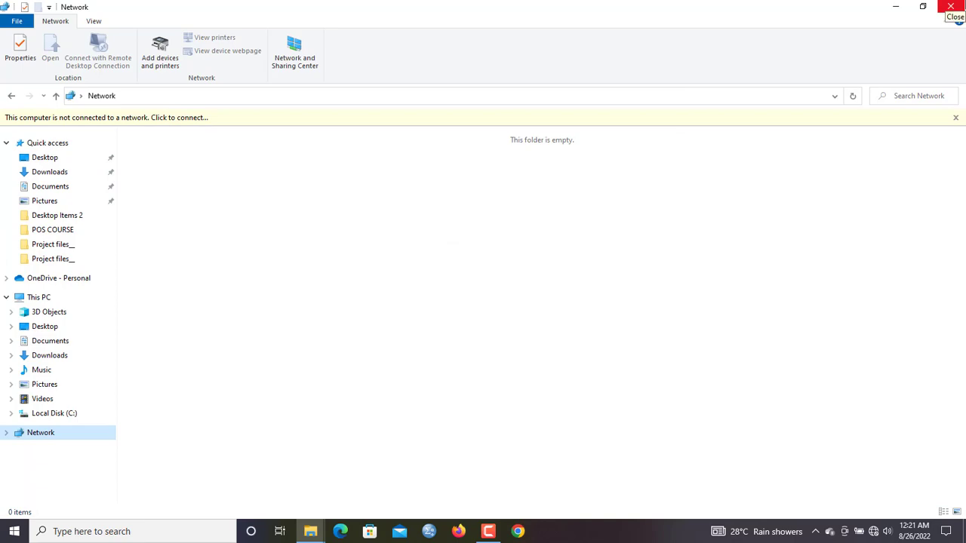
click(951, 7)
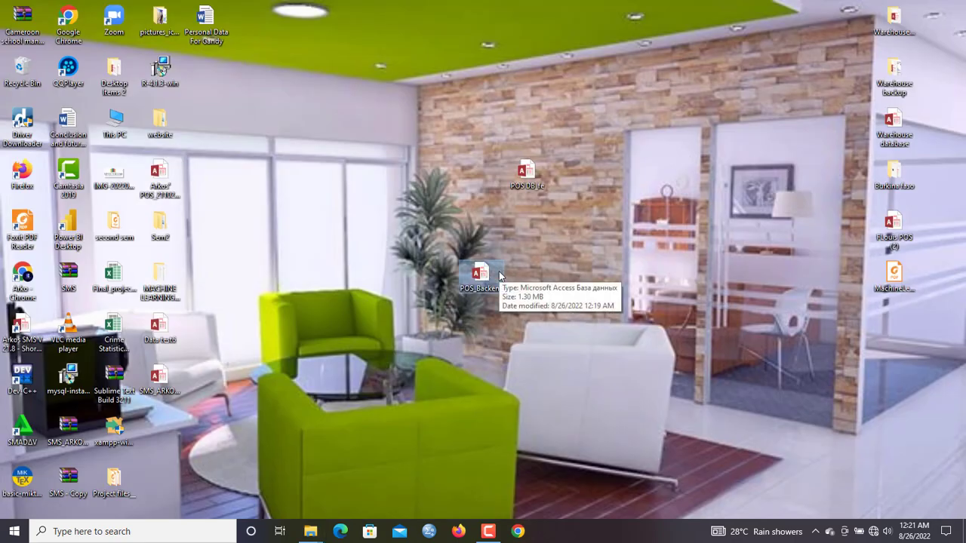
key(super+e)
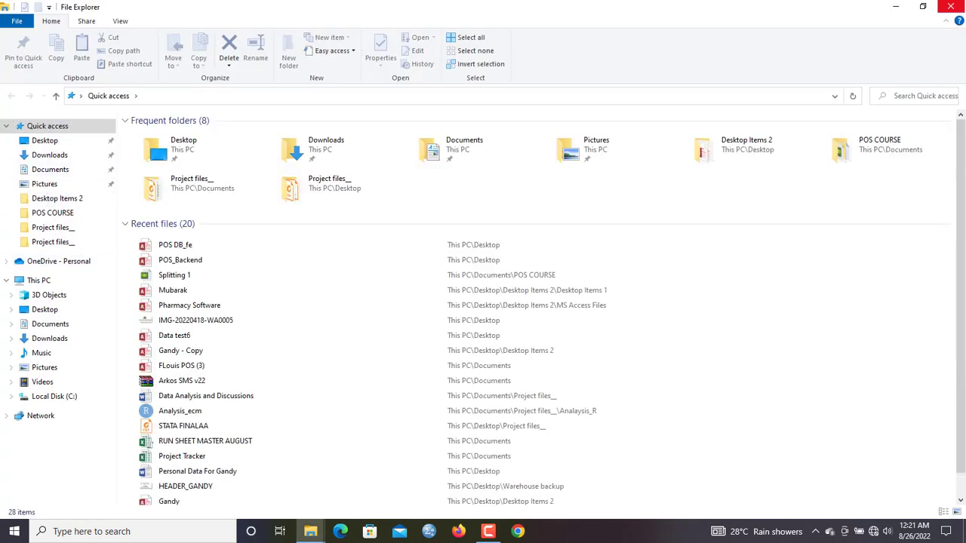
click(951, 6)
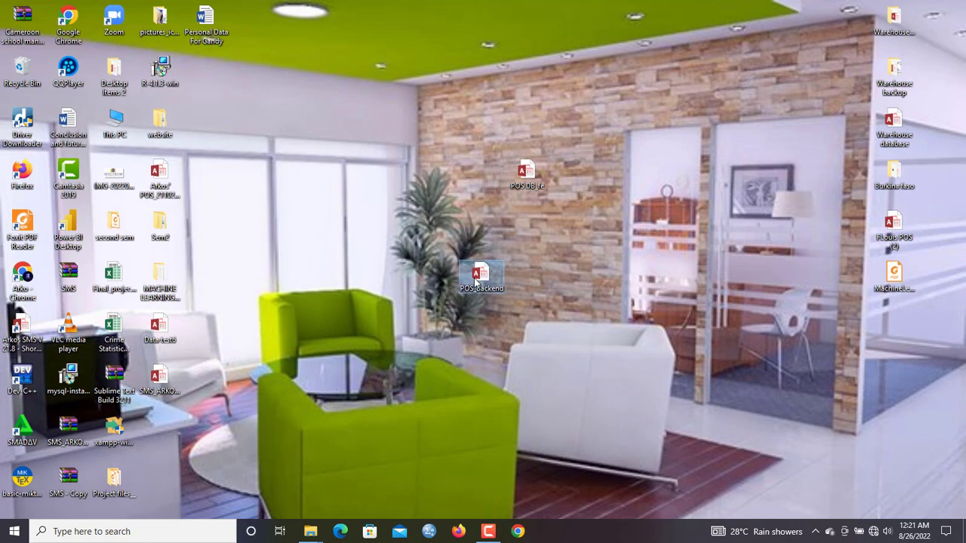
Copy the POS Backend file into the Downloads folder and close Explorer.
right_click(476, 282)
click(486, 436)
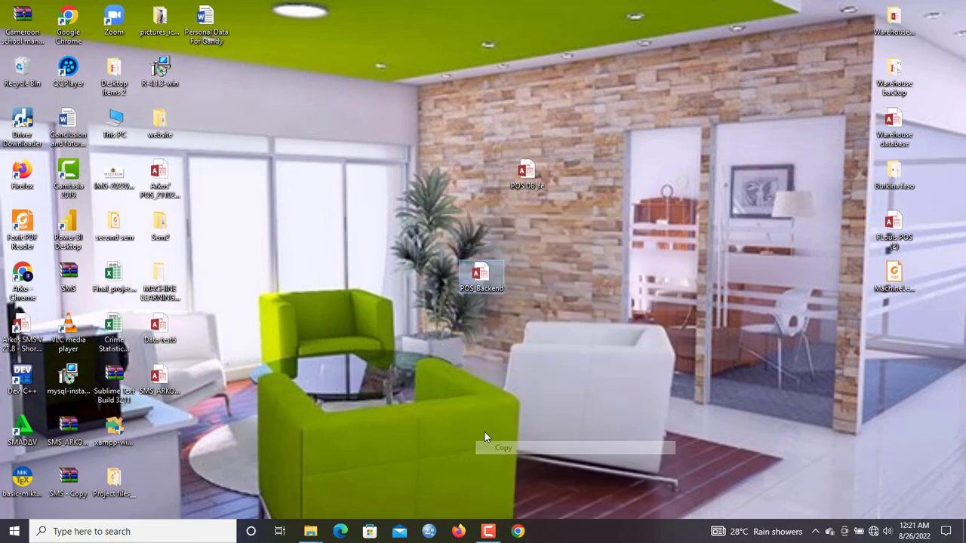
key(super+e)
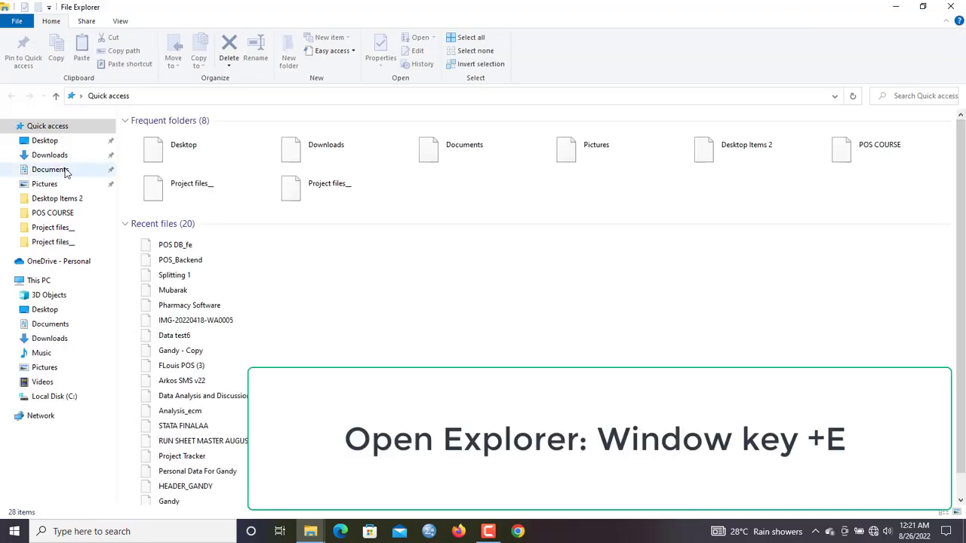
click(52, 169)
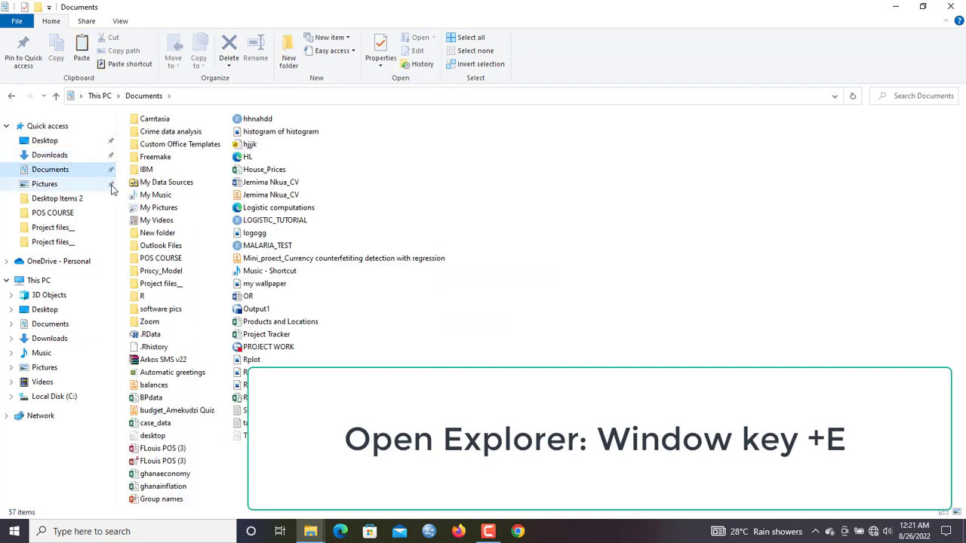
click(45, 157)
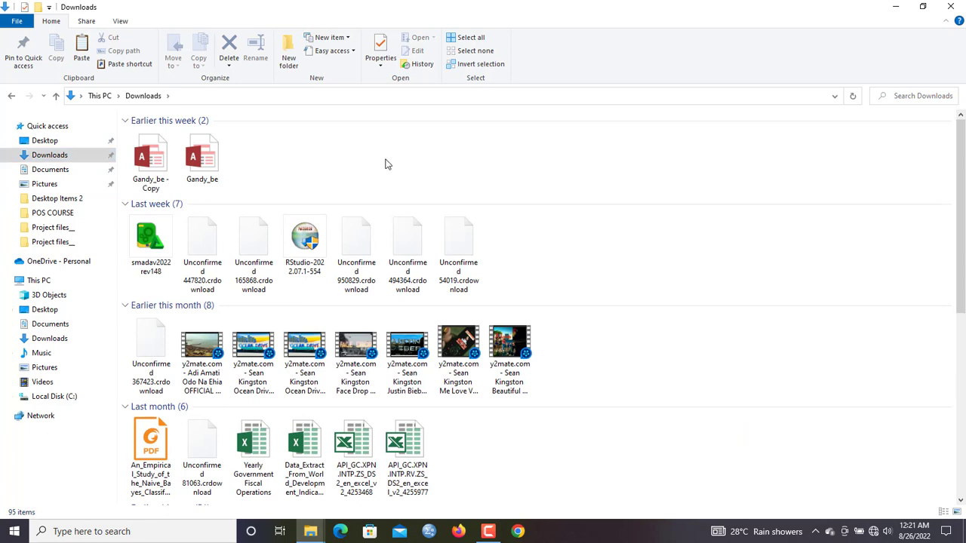
key(ctrl+v)
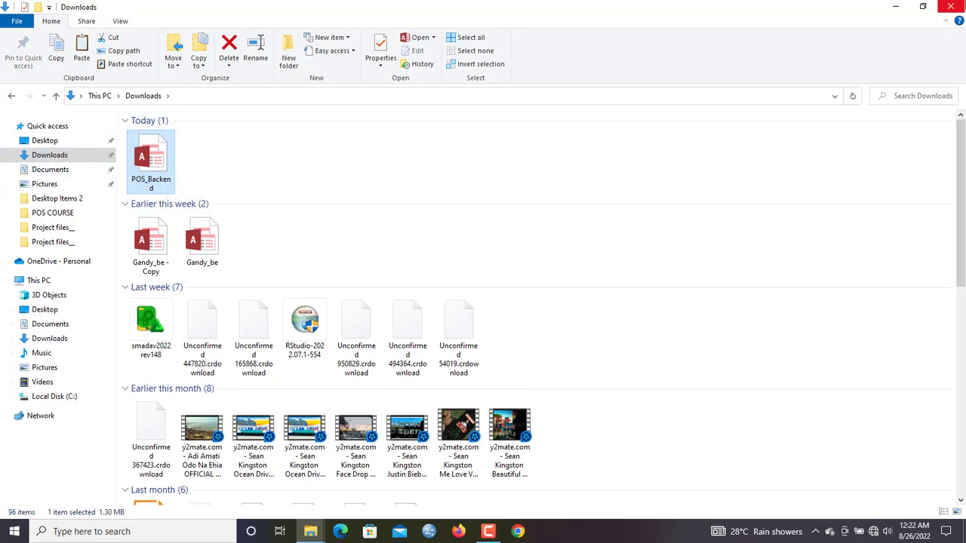
click(951, 7)
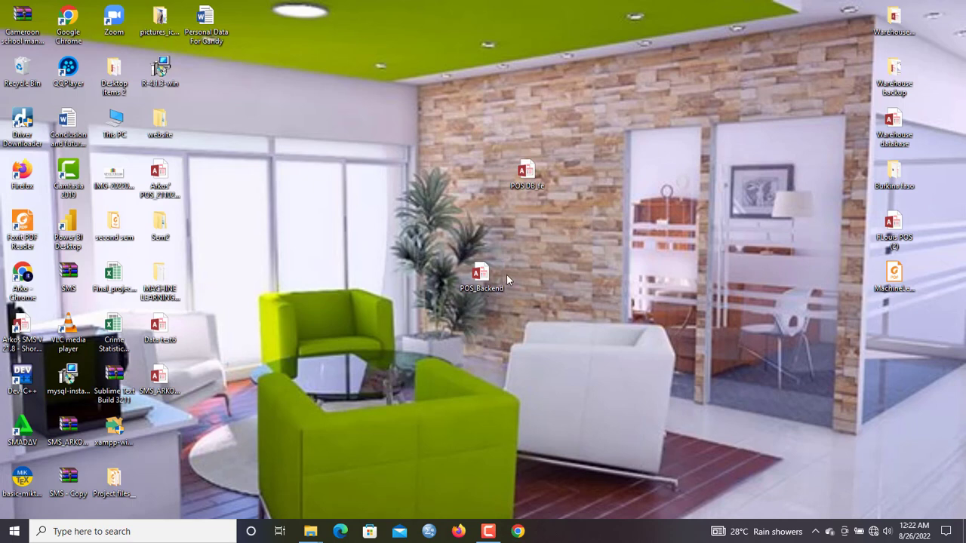
Delete the desktop POS Backend file and open POS DB fe on its External Data tab.
key(Delete)
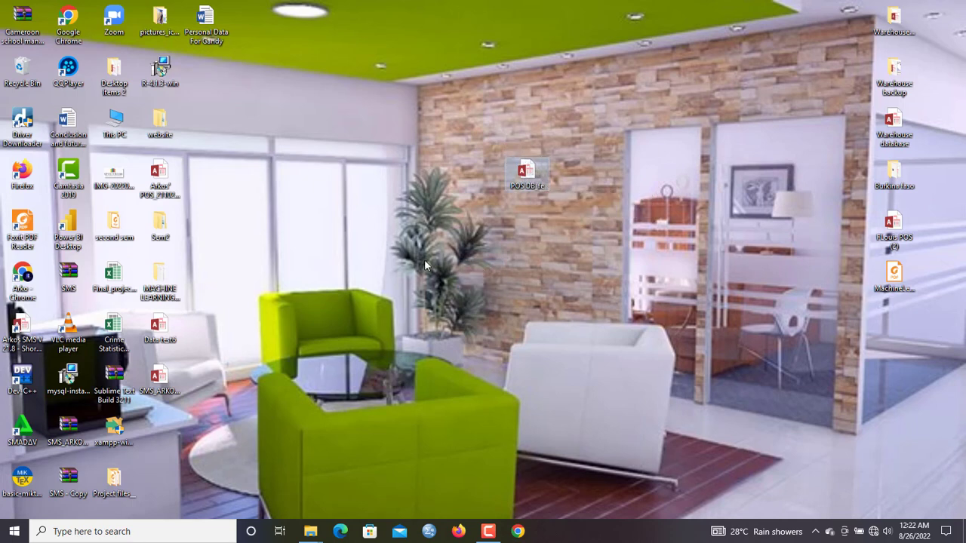
double_click(529, 185)
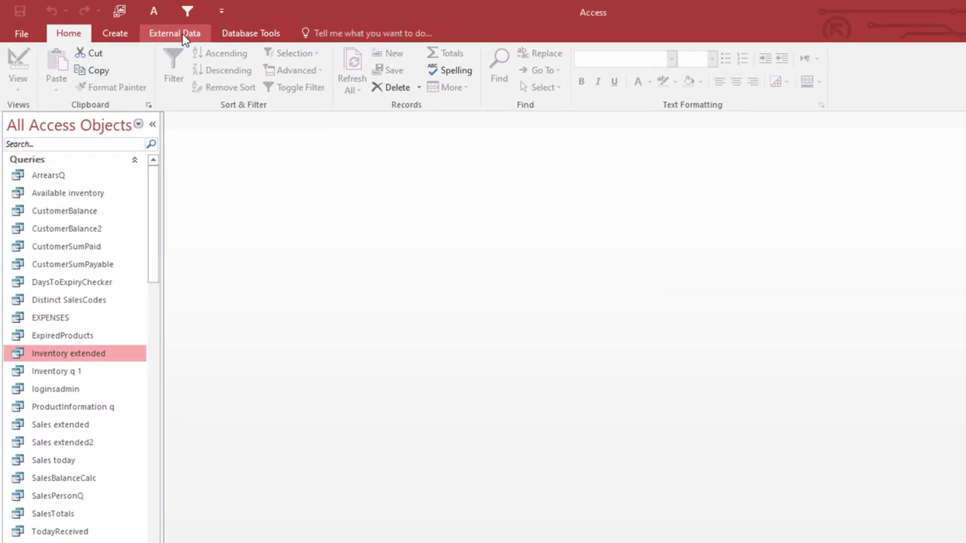
click(182, 36)
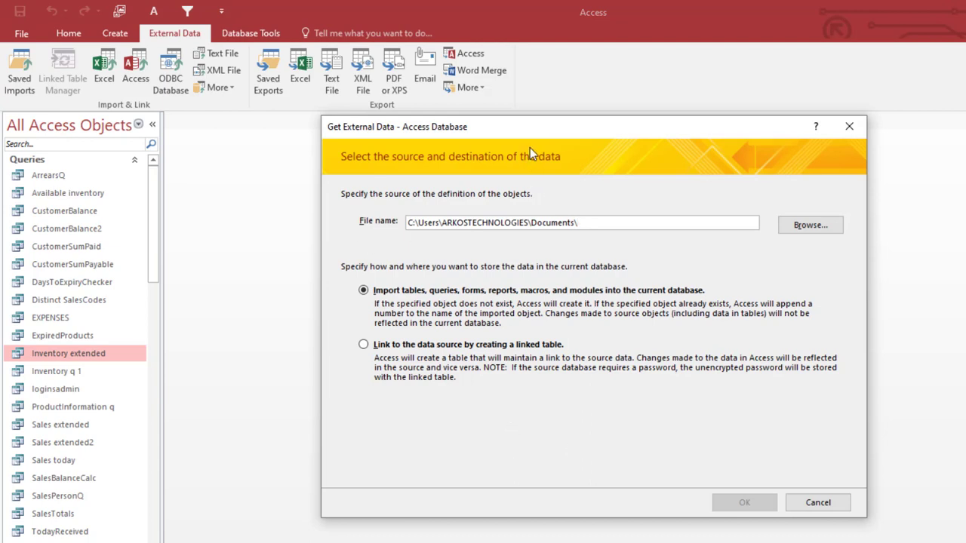
Choose linked tables and point the data source to Downloads\POS_Backend.accdb.
drag(546, 136, 594, 124)
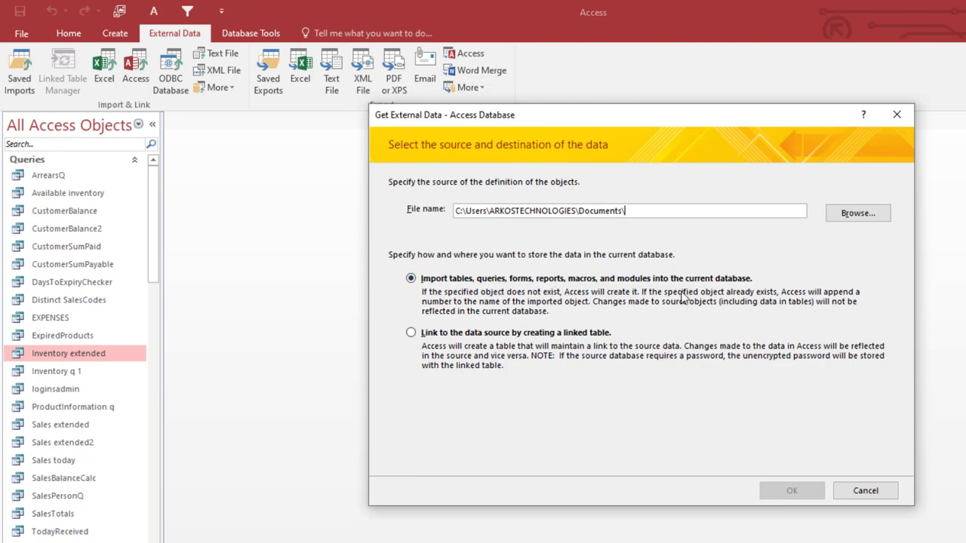
click(412, 333)
click(858, 214)
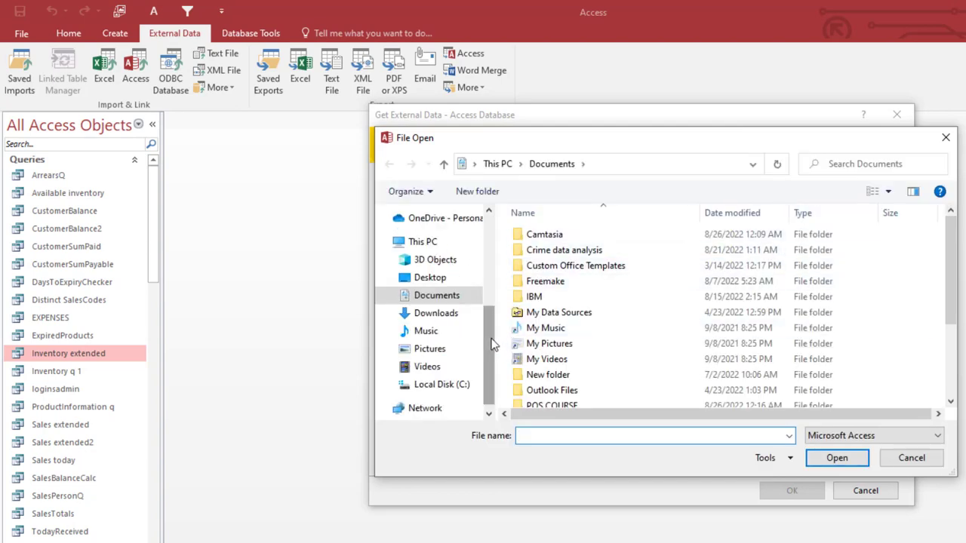
drag(490, 341, 486, 346)
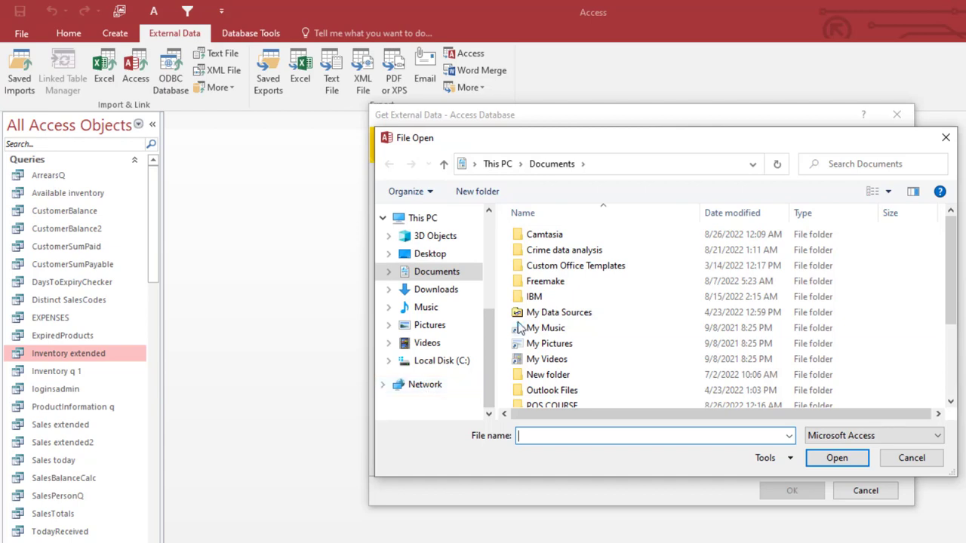
drag(489, 321, 487, 239)
click(437, 259)
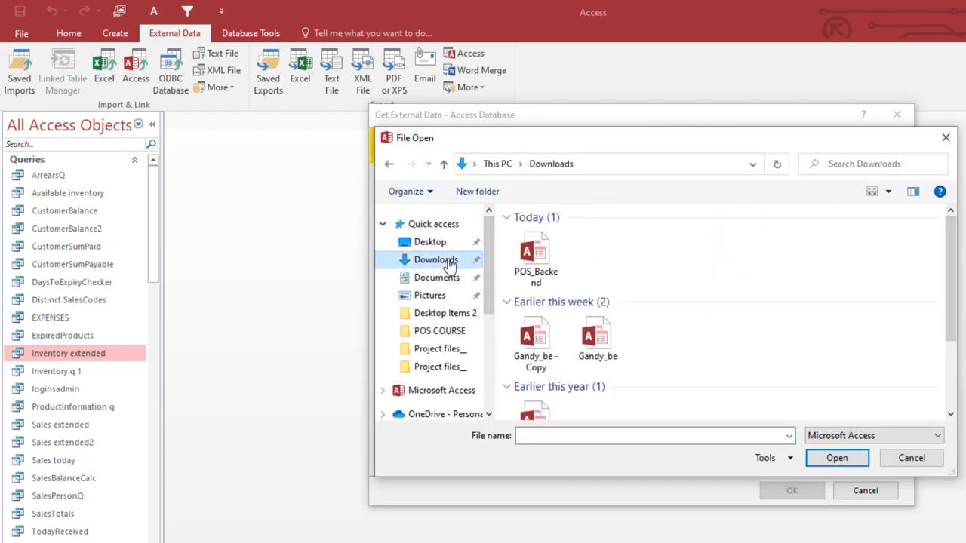
click(530, 272)
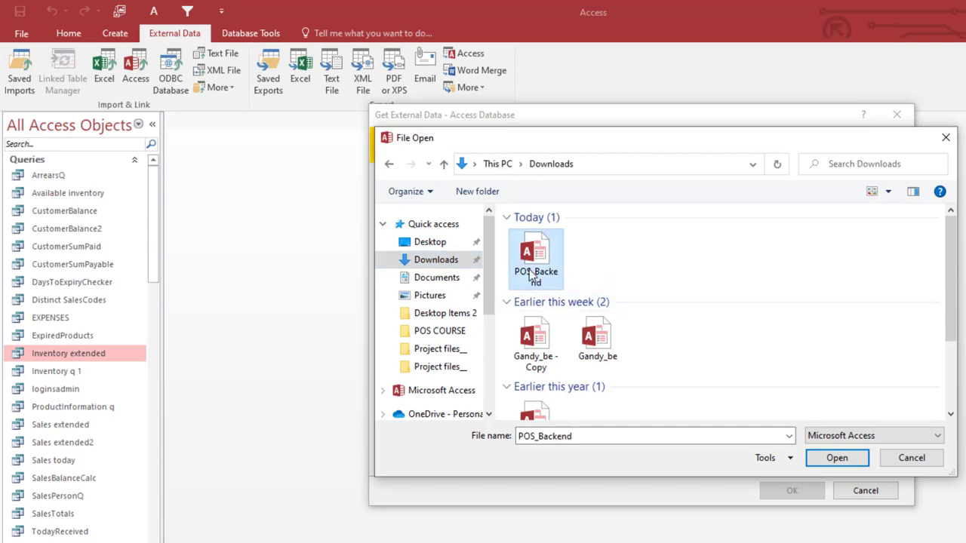
click(840, 456)
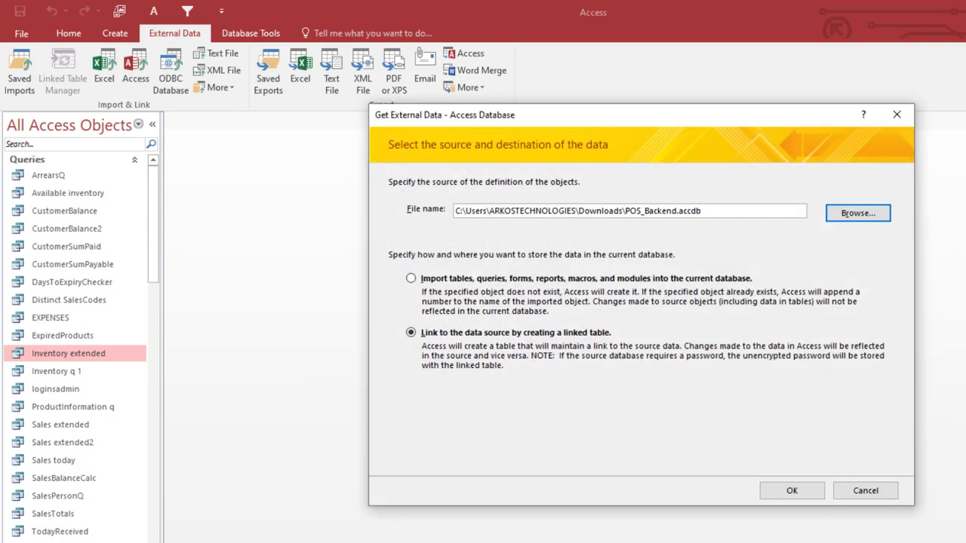
Link all 13 back-end tables, Categories through tbl_login, into the front end.
click(792, 491)
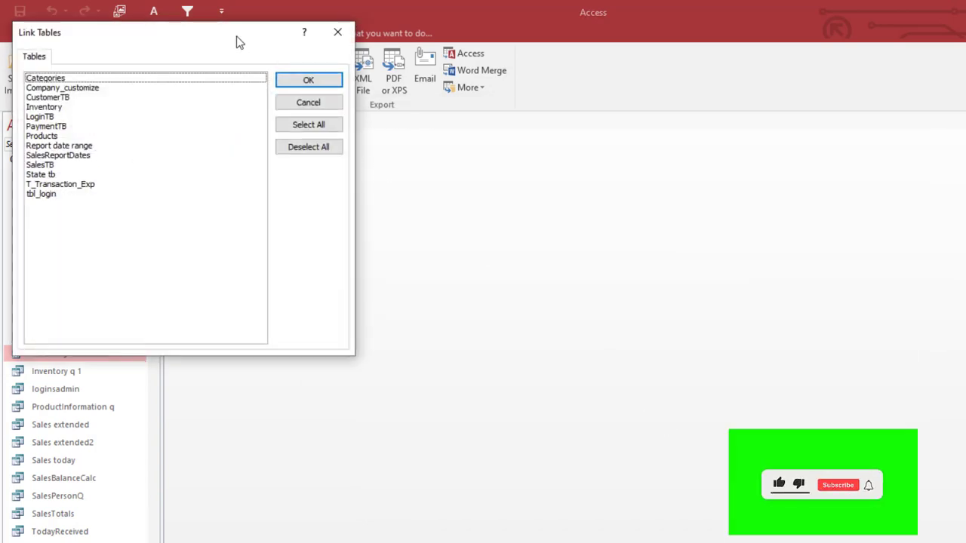
drag(395, 71, 692, 188)
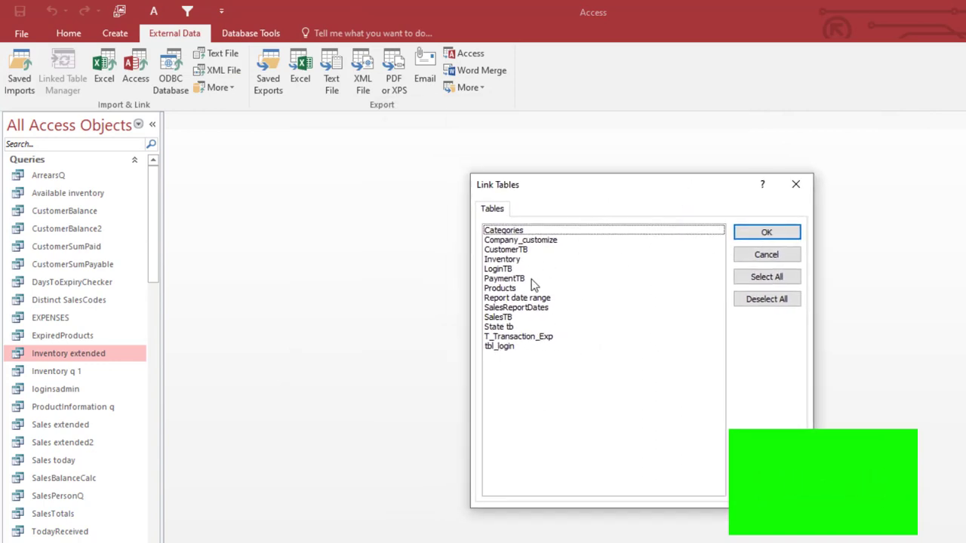
click(767, 277)
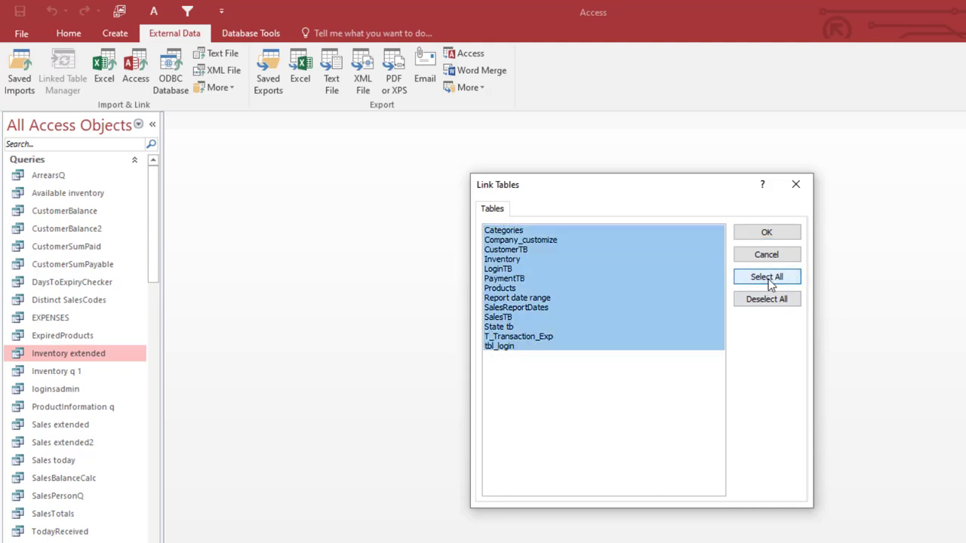
click(766, 234)
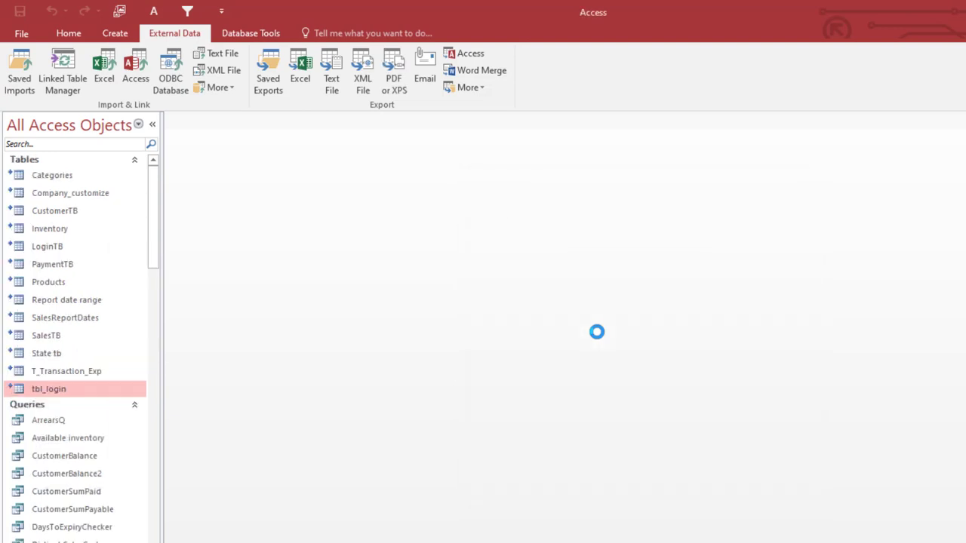
scroll(152, 204, down, 1)
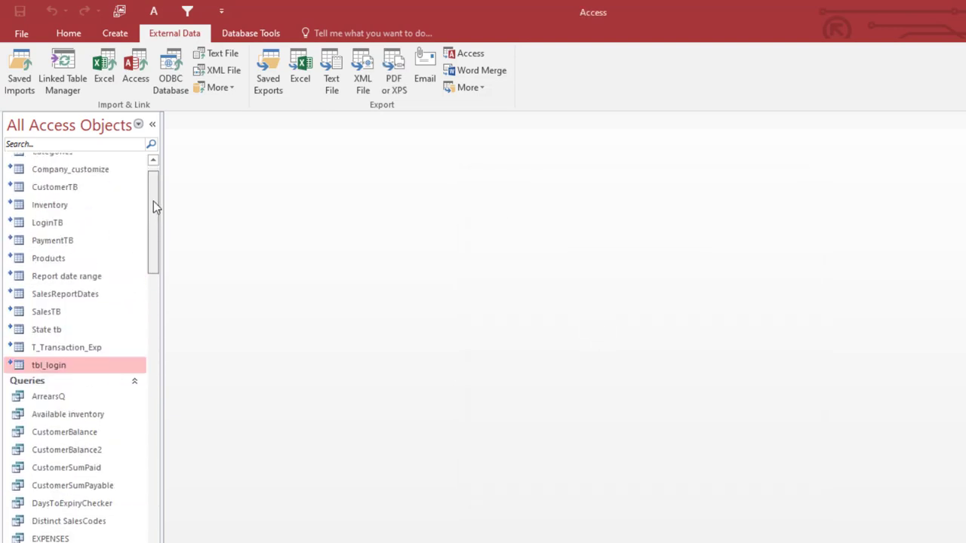
scroll(154, 201, up, 1)
Select the linked Categories table, then close the front-end database.
click(32, 175)
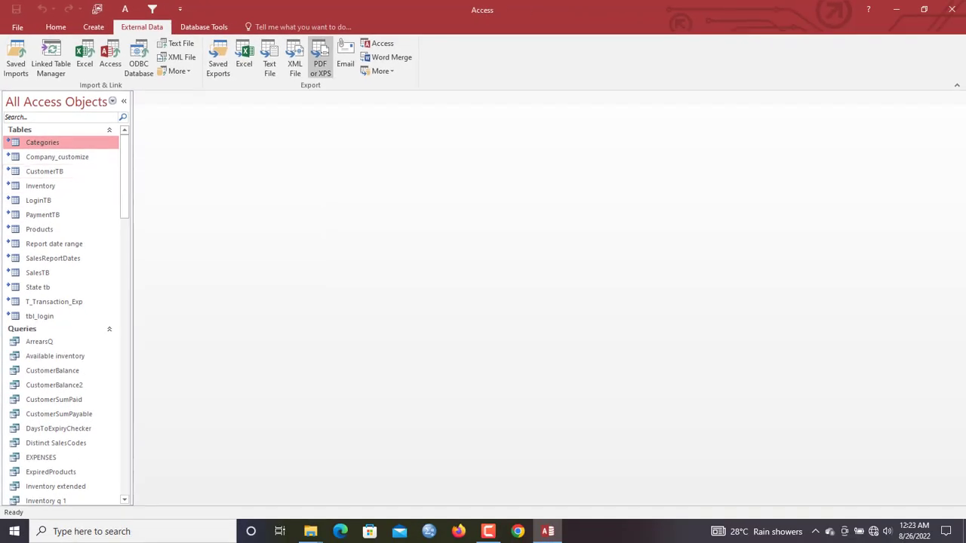
click(320, 63)
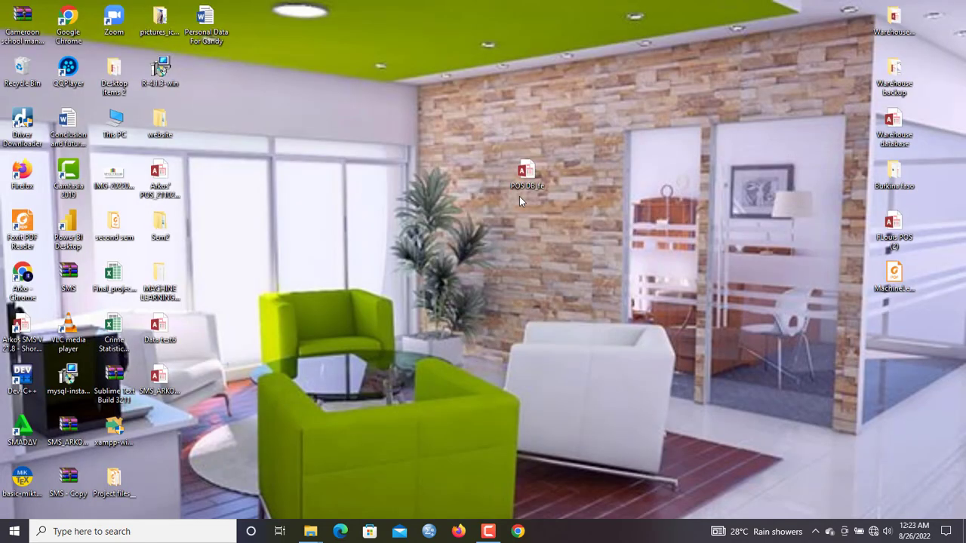
Move POS DB fe to mid-desktop, reopen it, and choose the Manager login.
drag(158, 434, 626, 177)
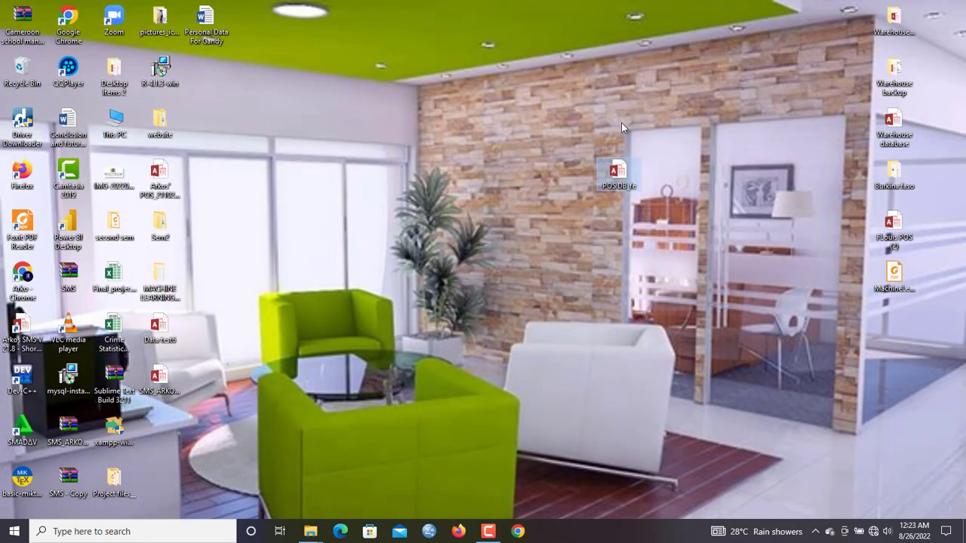
double_click(623, 178)
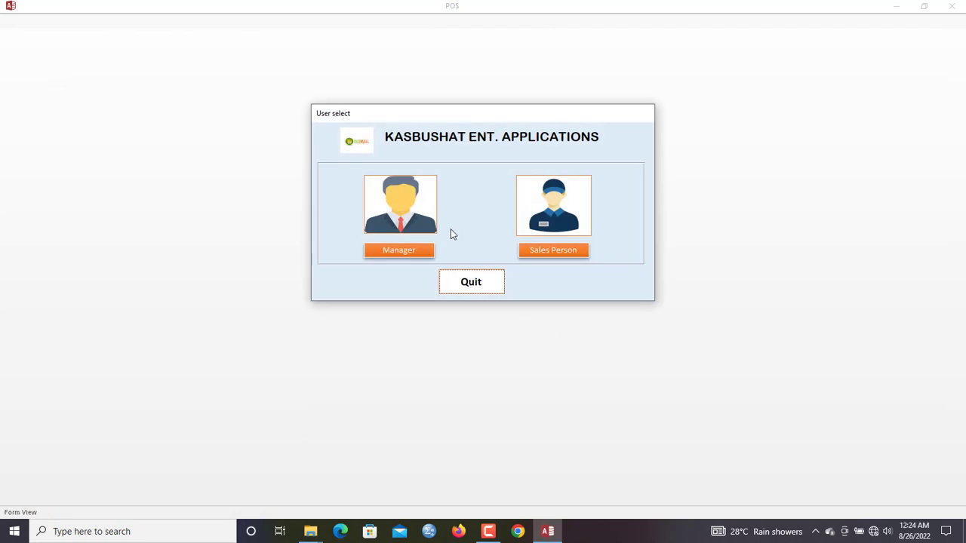
click(409, 256)
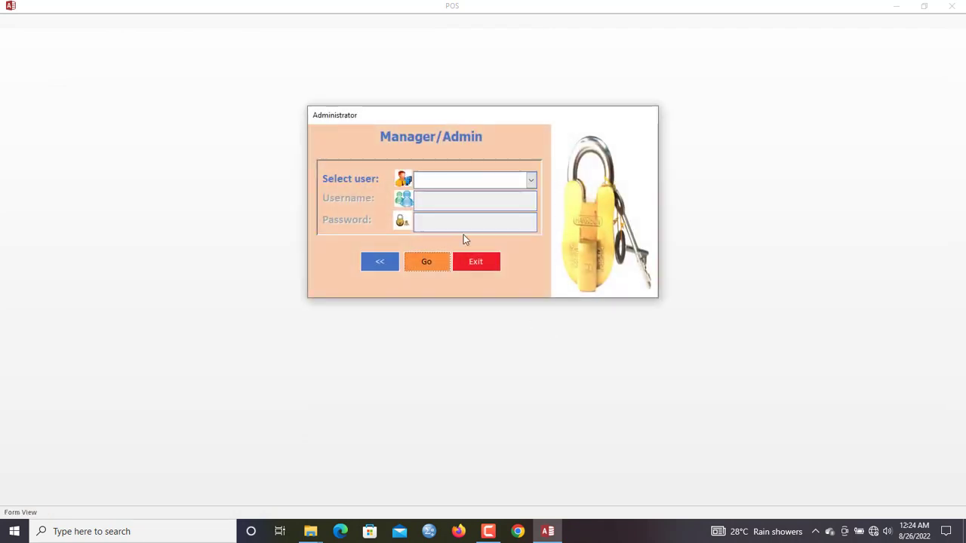
Pick a manager user, glance at the sales person login, then return to Manager login.
click(532, 179)
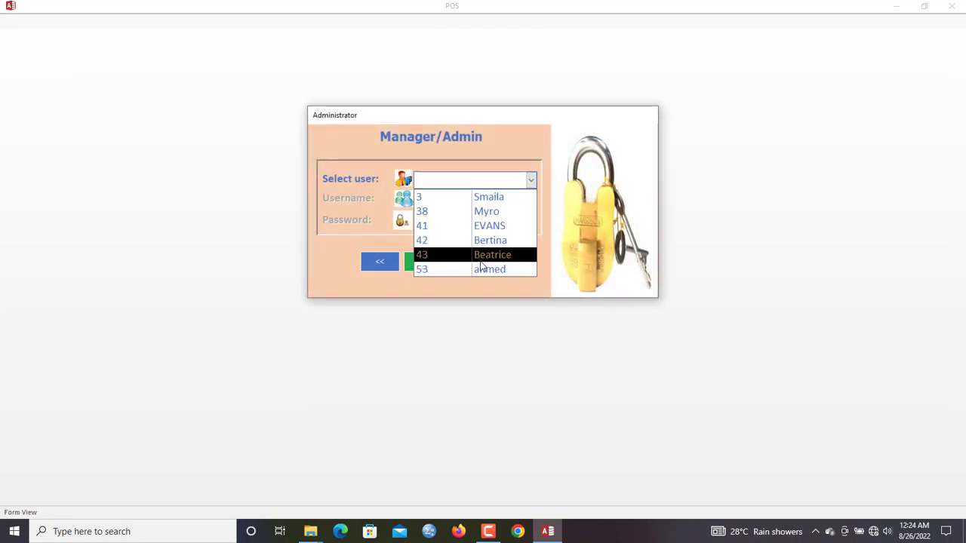
click(508, 199)
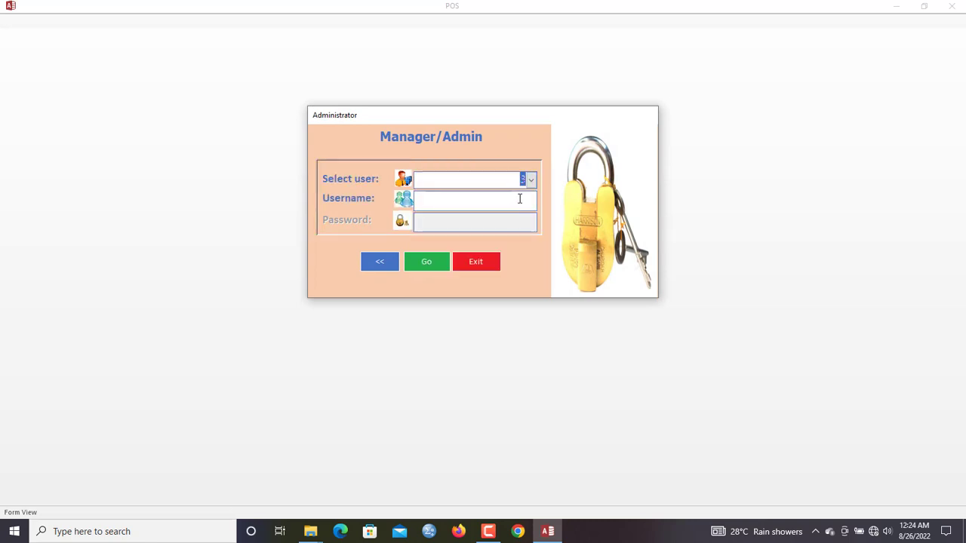
click(518, 199)
click(389, 264)
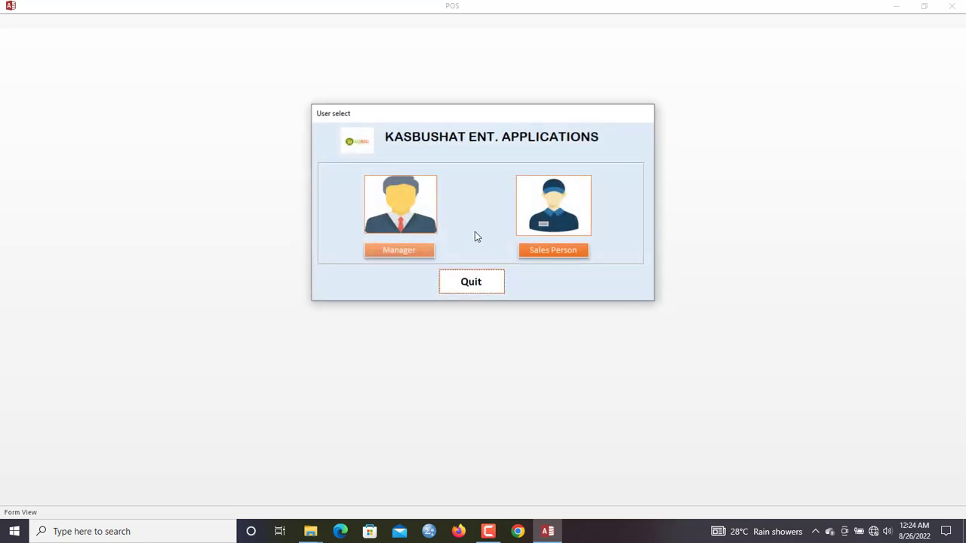
click(546, 251)
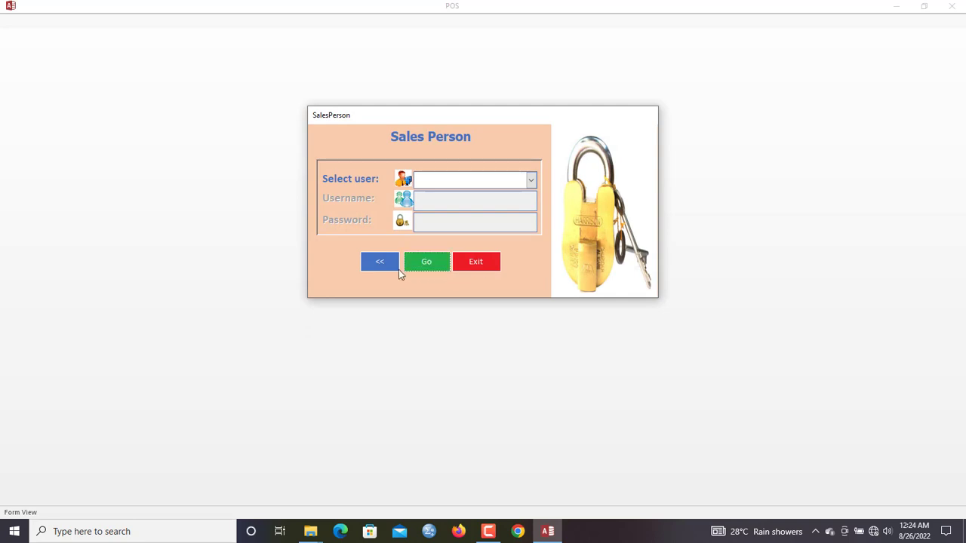
click(389, 264)
click(417, 251)
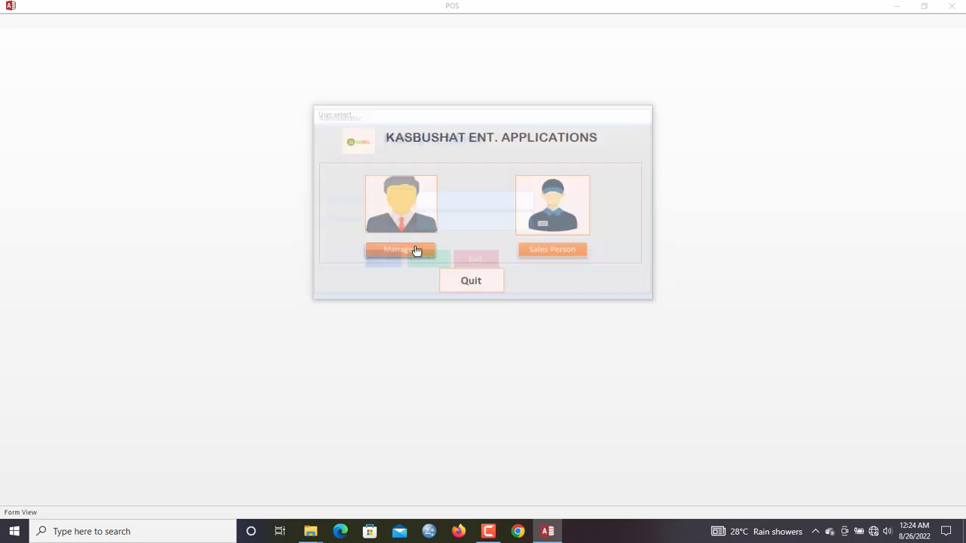
Log in with the manager's username and password and dismiss the Login Successful message.
click(531, 179)
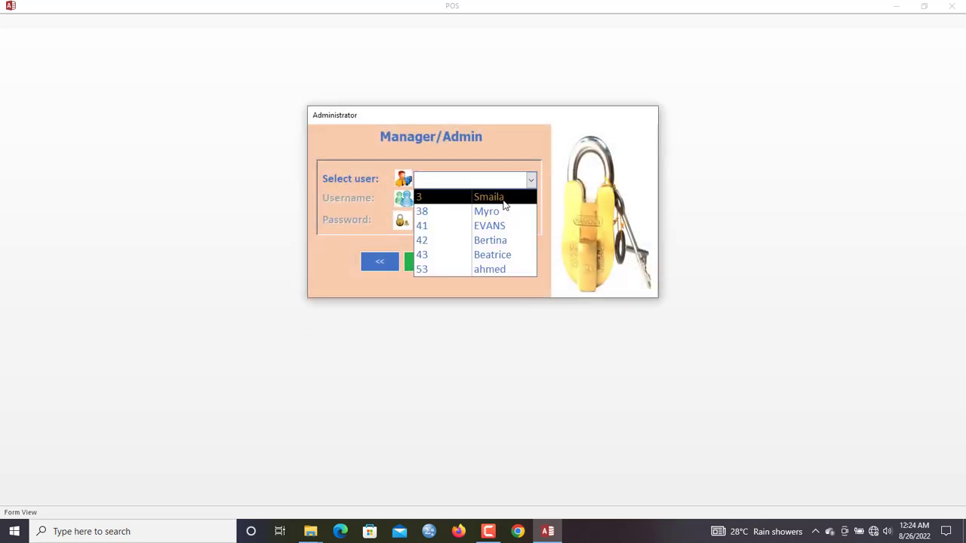
click(490, 196)
click(491, 198)
text(arkosmile)
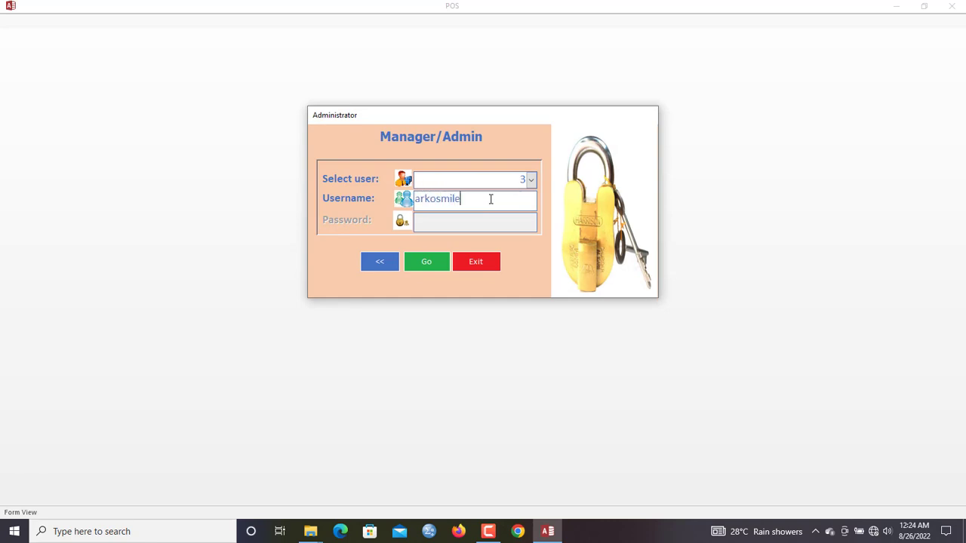
key(Tab)
text(*****)
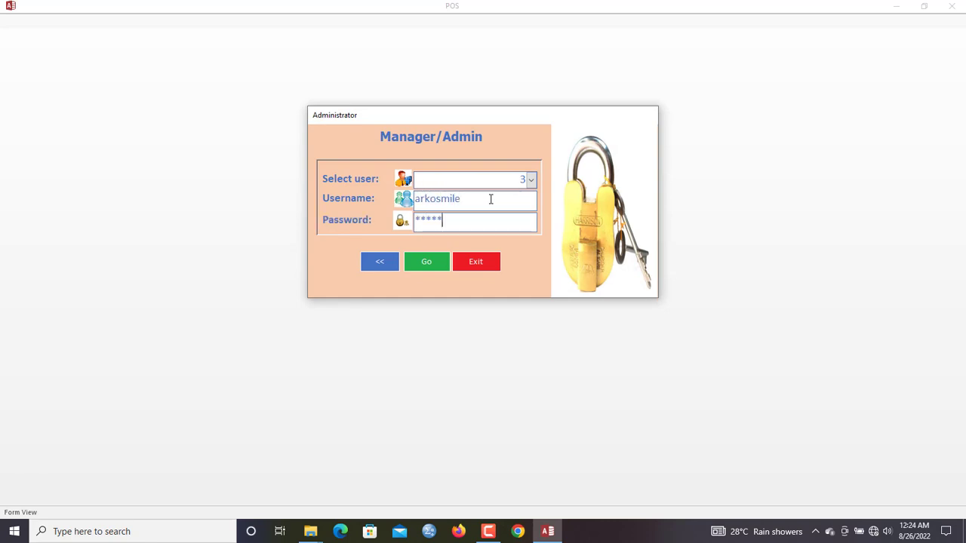
click(431, 264)
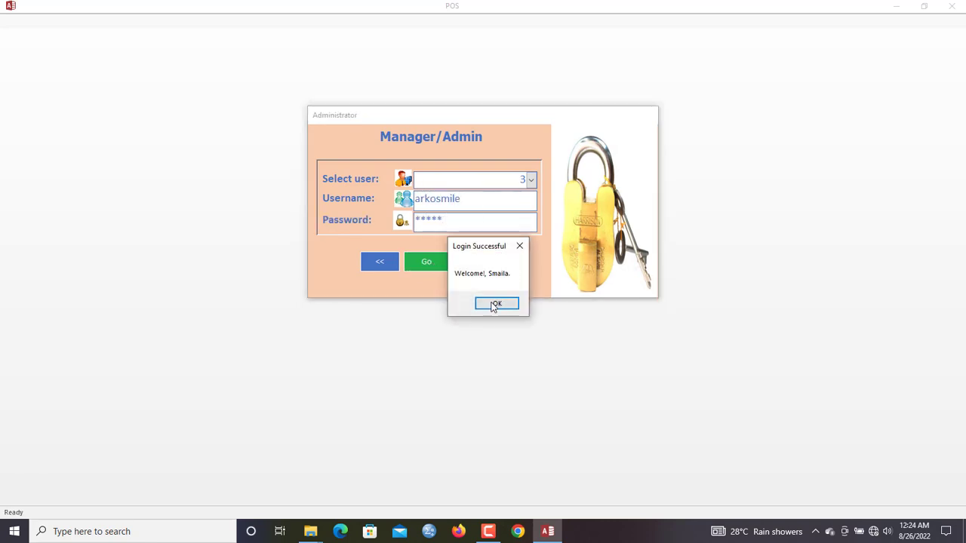
click(494, 303)
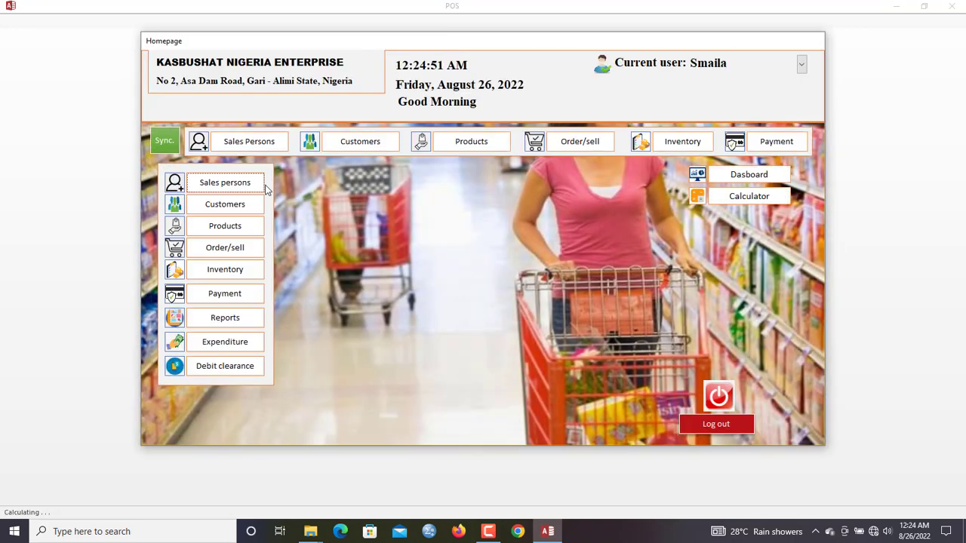
Open the Customer form and view two registered customers' details.
click(222, 211)
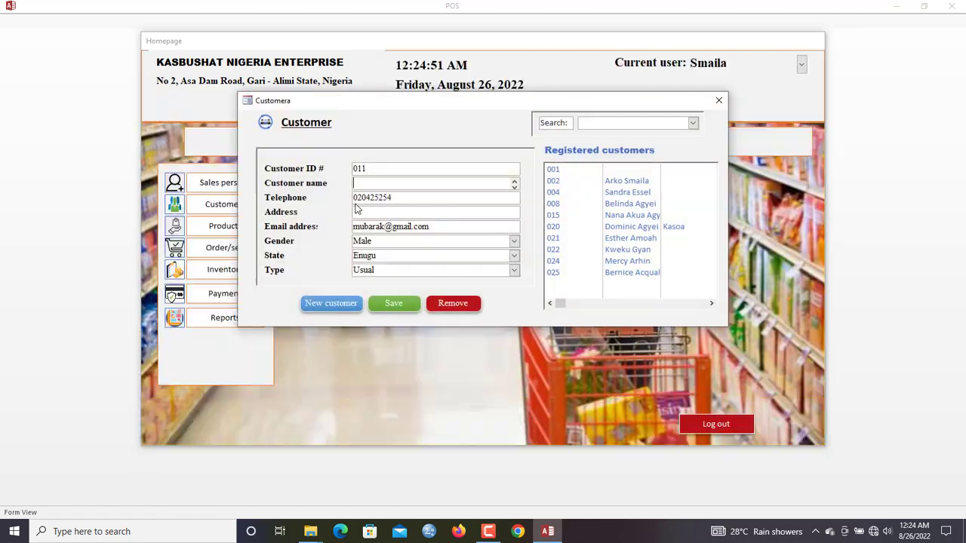
click(559, 217)
click(620, 226)
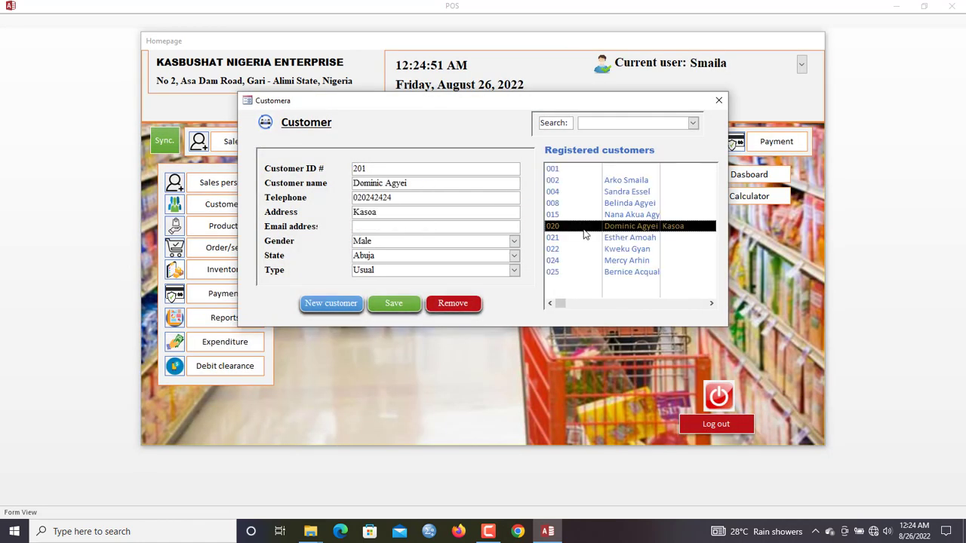
Add a new customer with their name and telephone number, save it, and close the form.
click(345, 304)
click(381, 183)
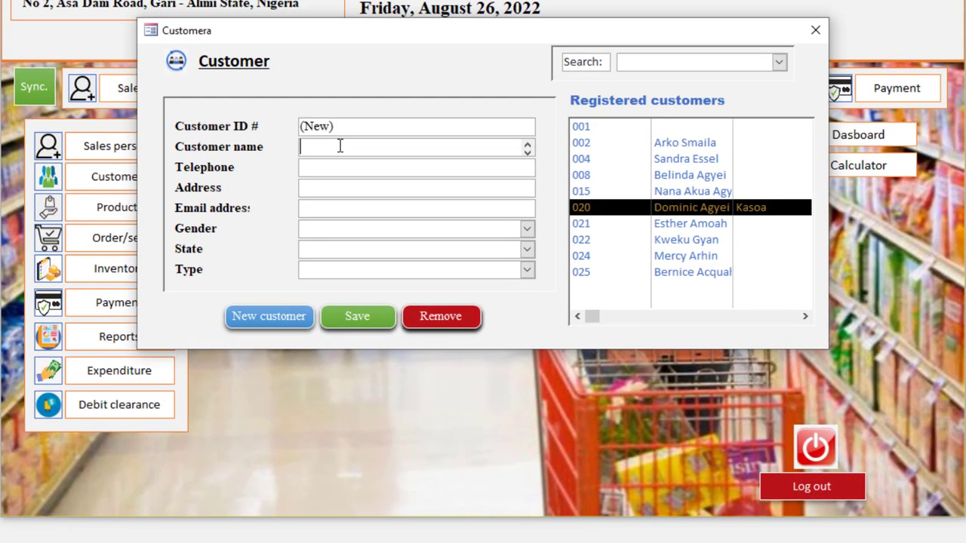
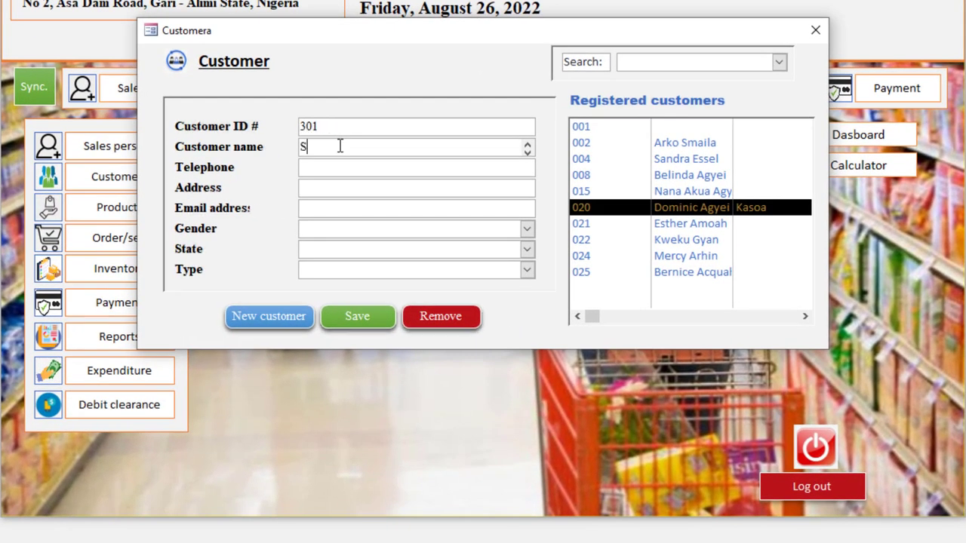
key(Tab)
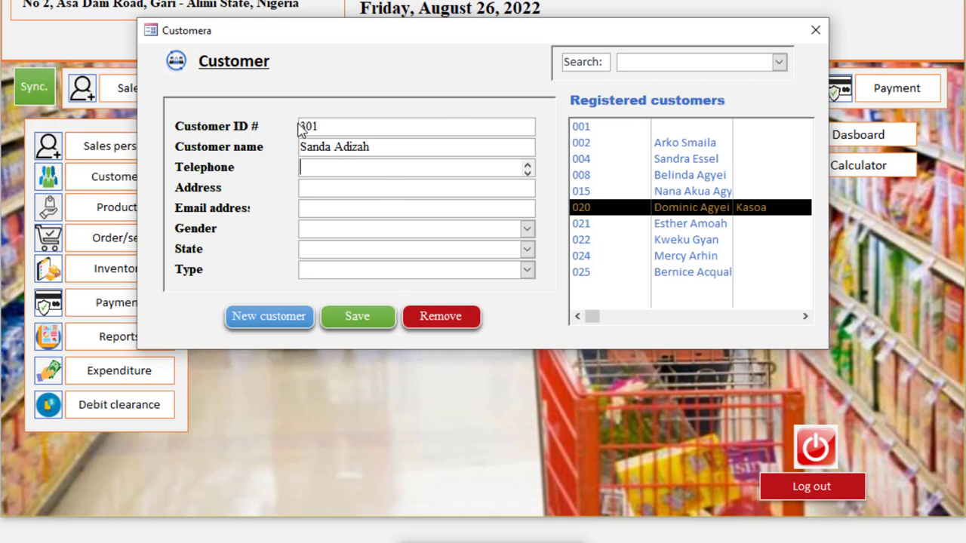
text(02039444)
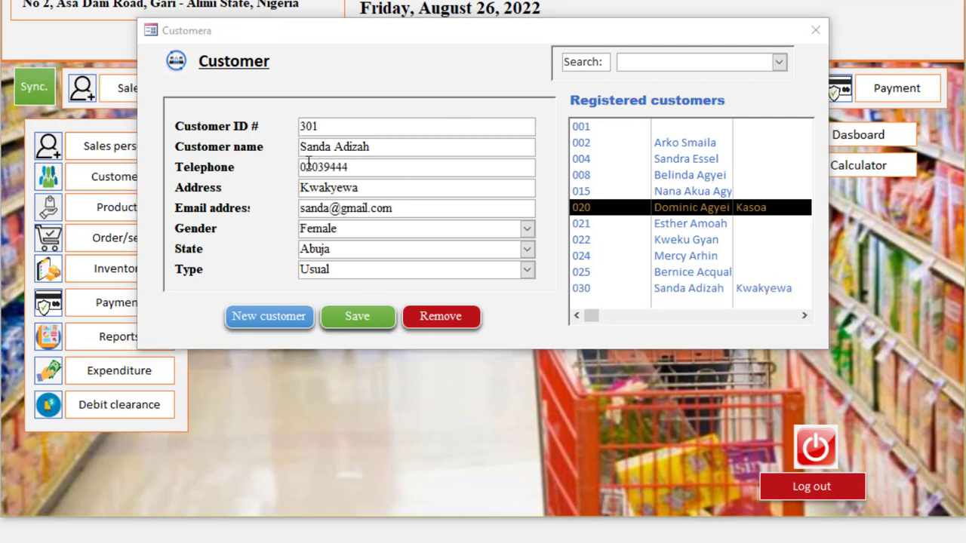
click(362, 148)
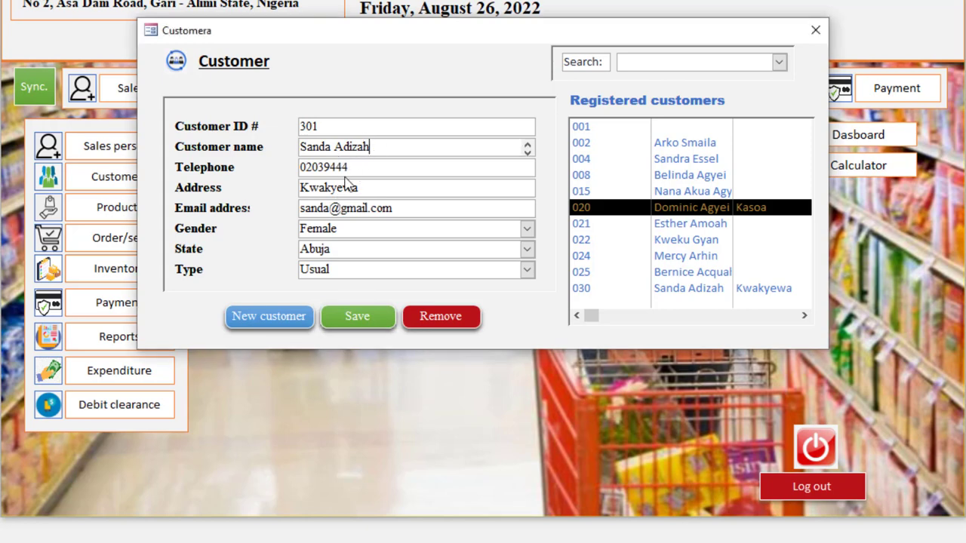
click(350, 167)
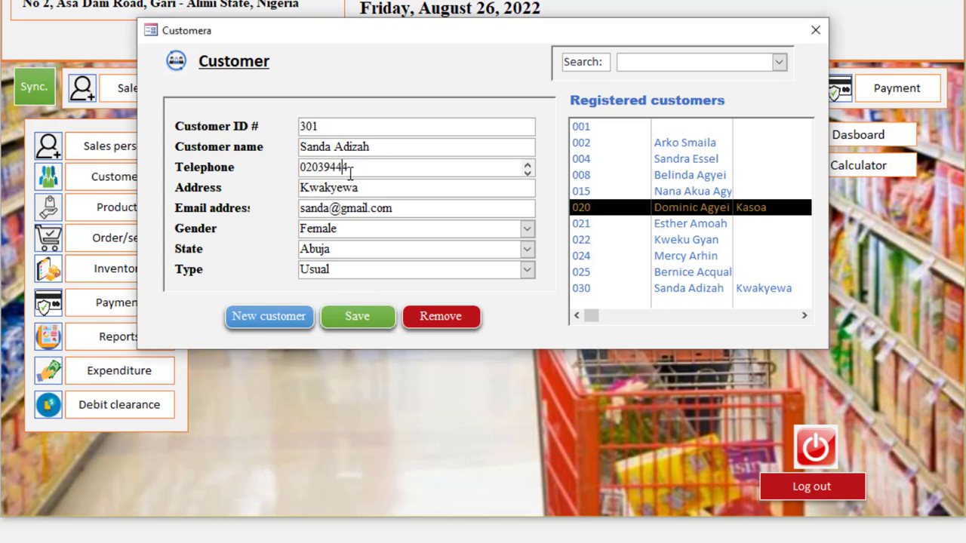
click(360, 323)
click(815, 32)
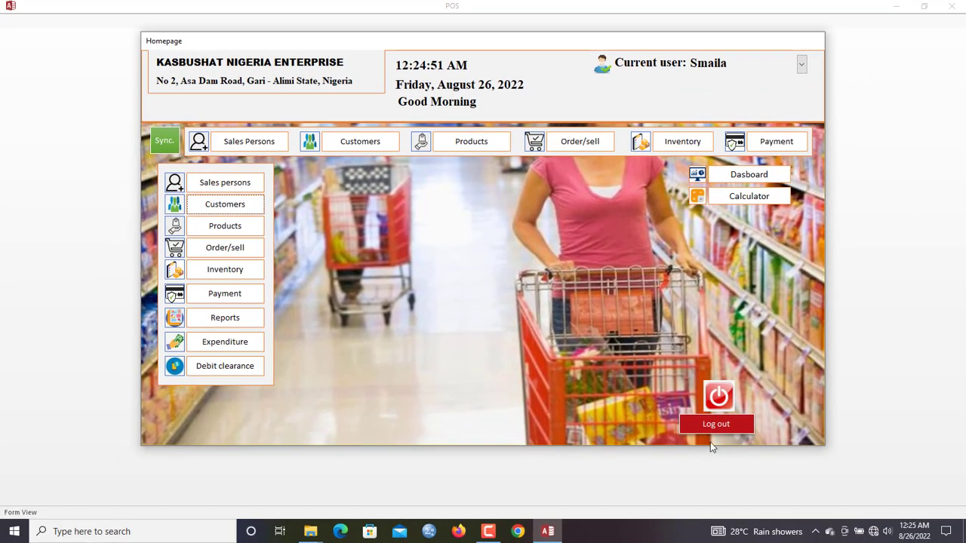
Log out of the POS application and quit the software, confirming both prompts.
click(746, 440)
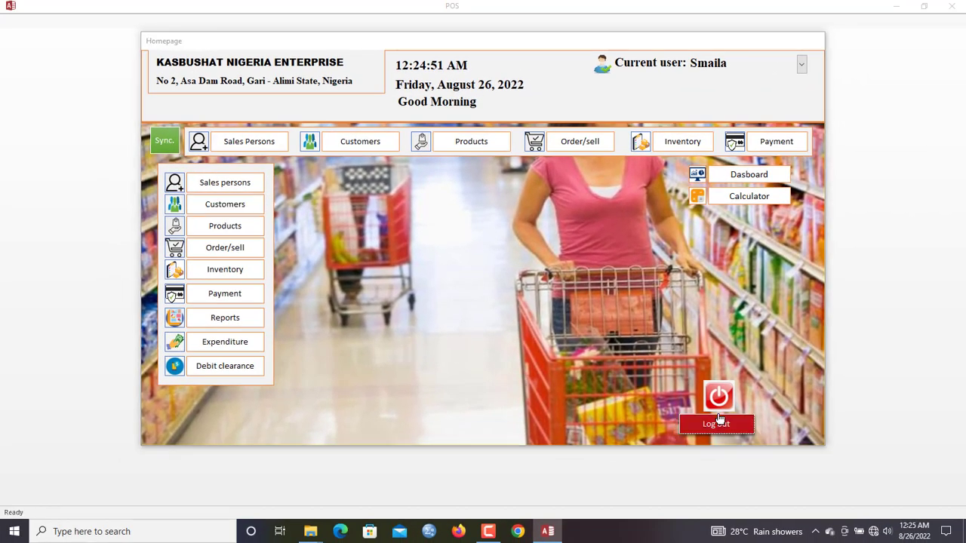
click(491, 315)
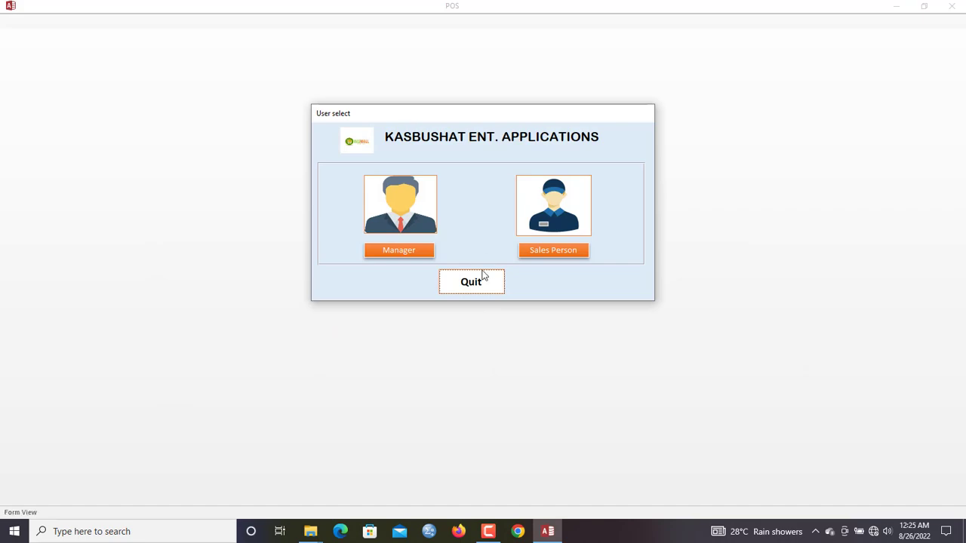
click(483, 277)
click(471, 309)
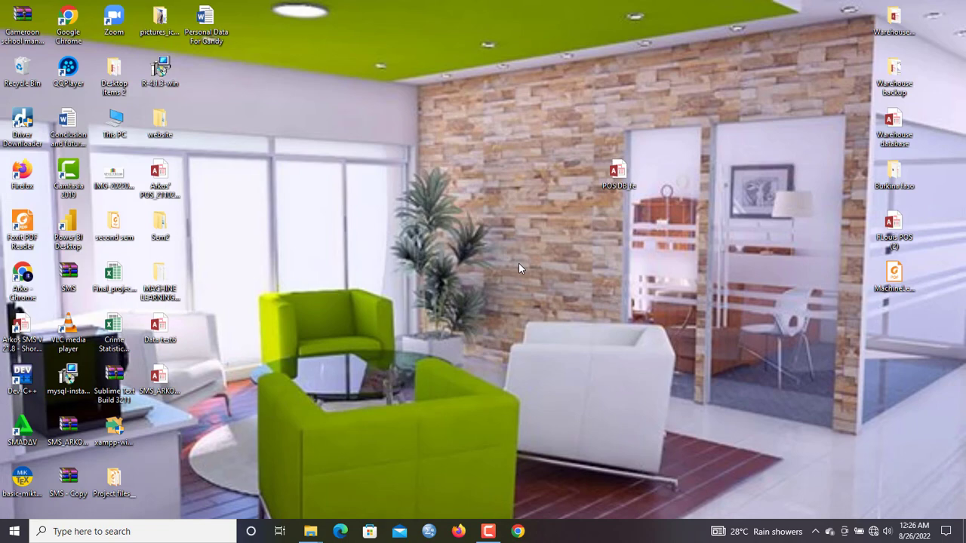
Open the POS_Backend database from the Downloads folder in Access.
key(super+e)
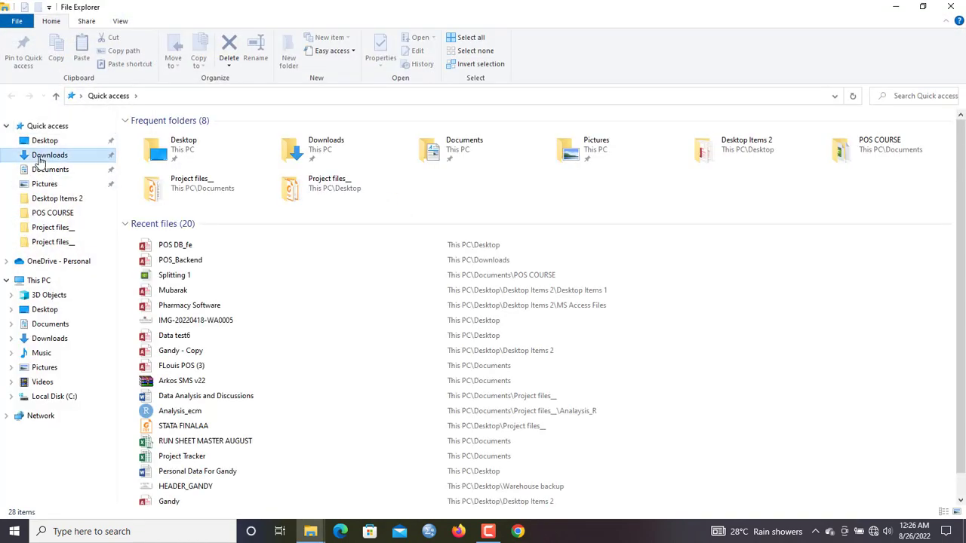
click(45, 155)
double_click(164, 170)
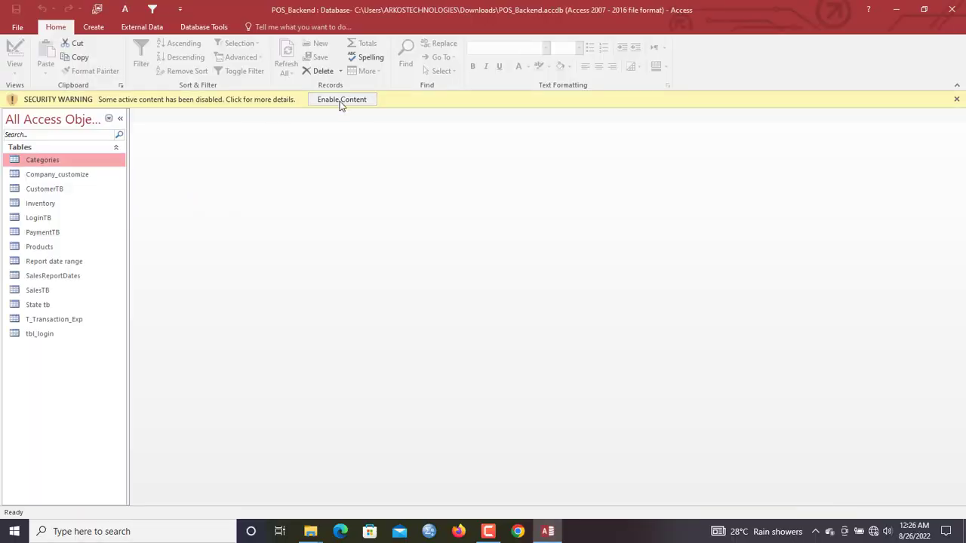
Enable content, confirm the new Abuja customer is record 030 in CustomerTB, then close Access.
click(341, 103)
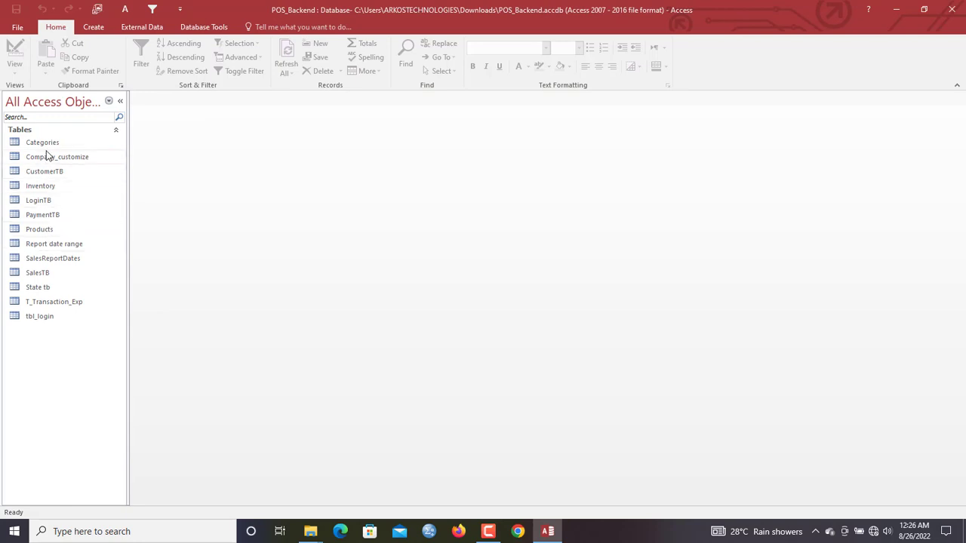
click(52, 174)
double_click(53, 176)
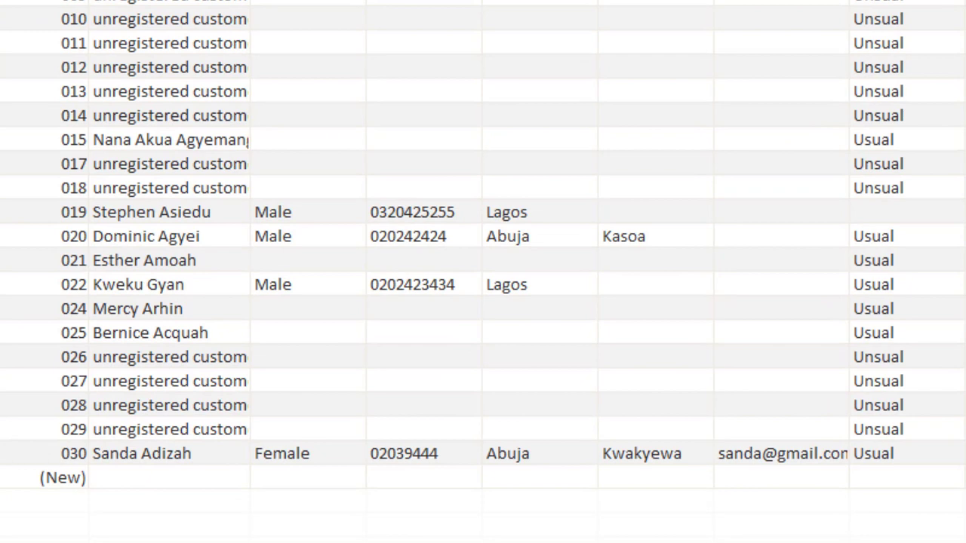
click(51, 460)
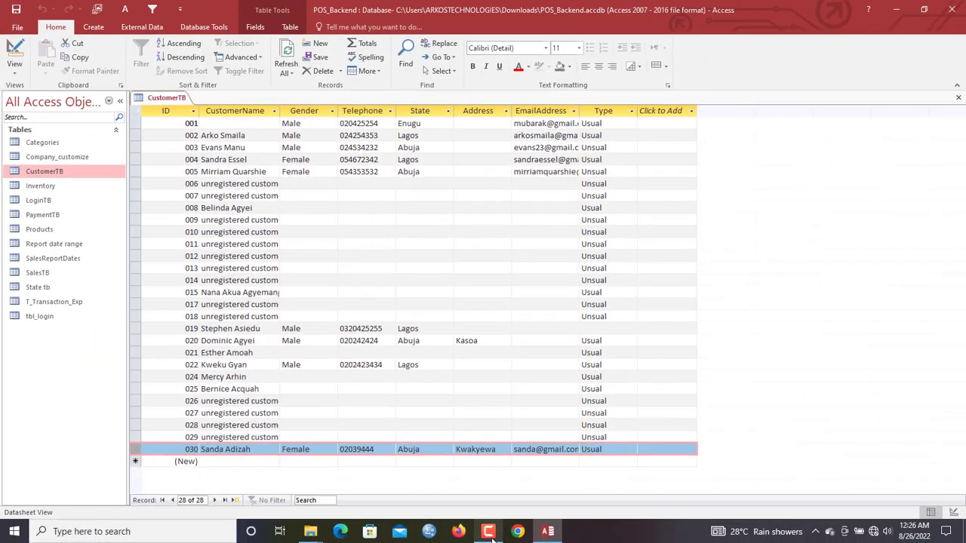
mouse_move(492, 536)
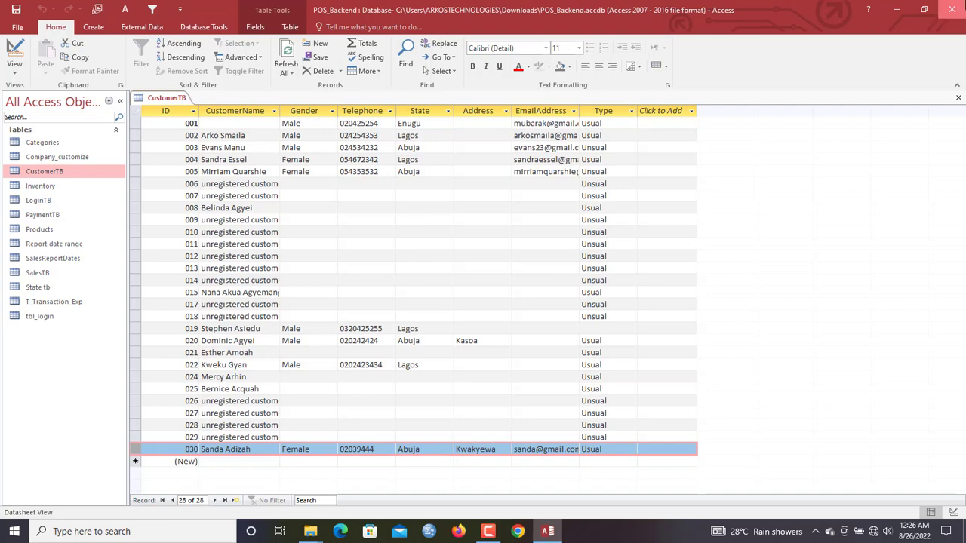
click(951, 9)
key(super+d)
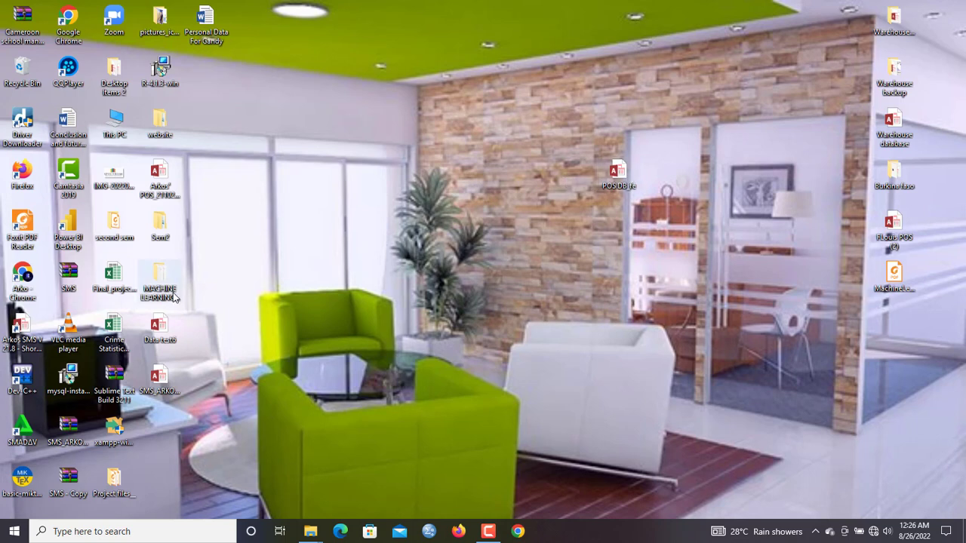
Reopen the POS DB fe front end from the desktop and show its Database Tools.
double_click(619, 174)
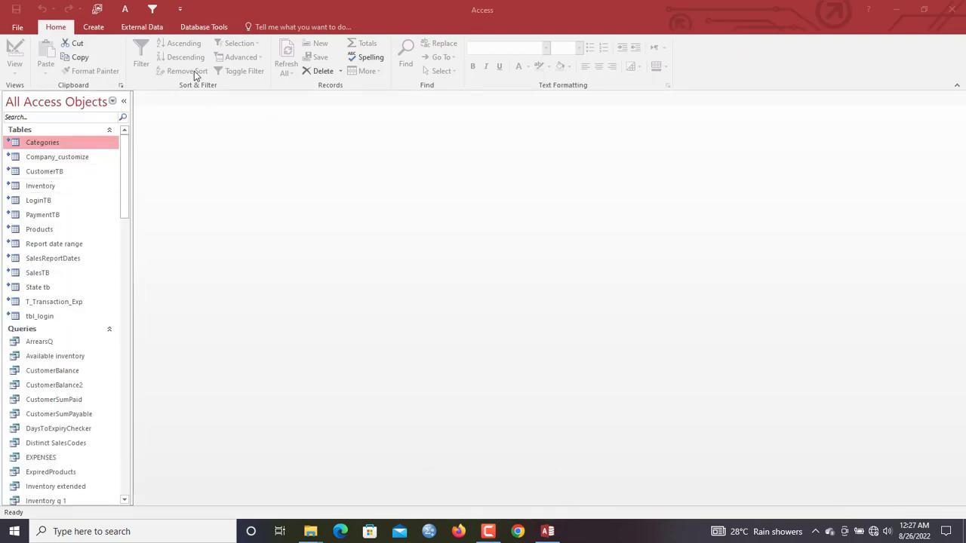
click(203, 26)
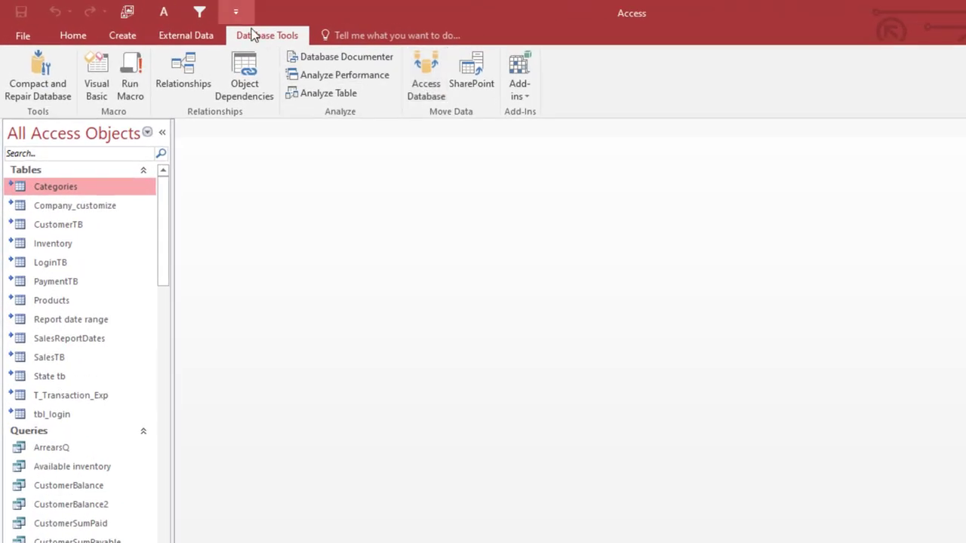
click(427, 90)
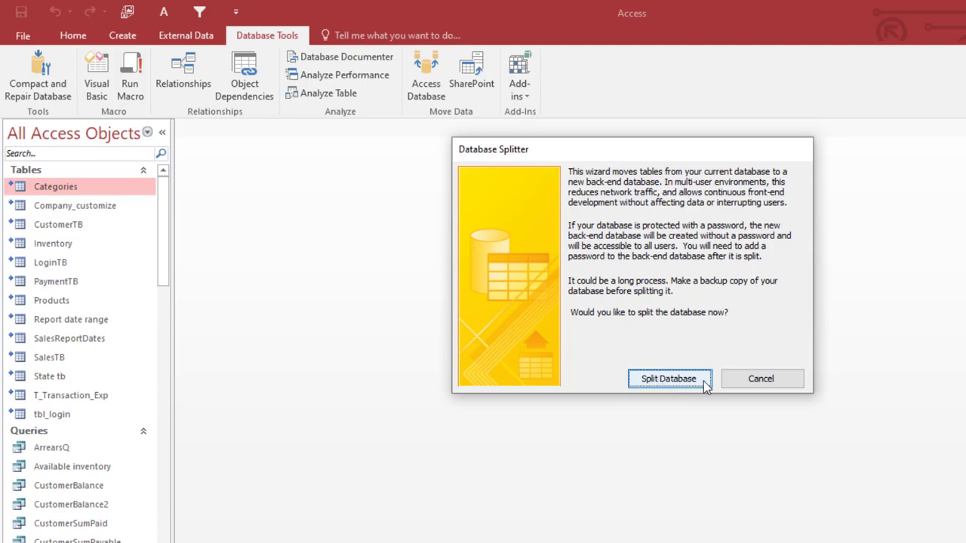
click(779, 384)
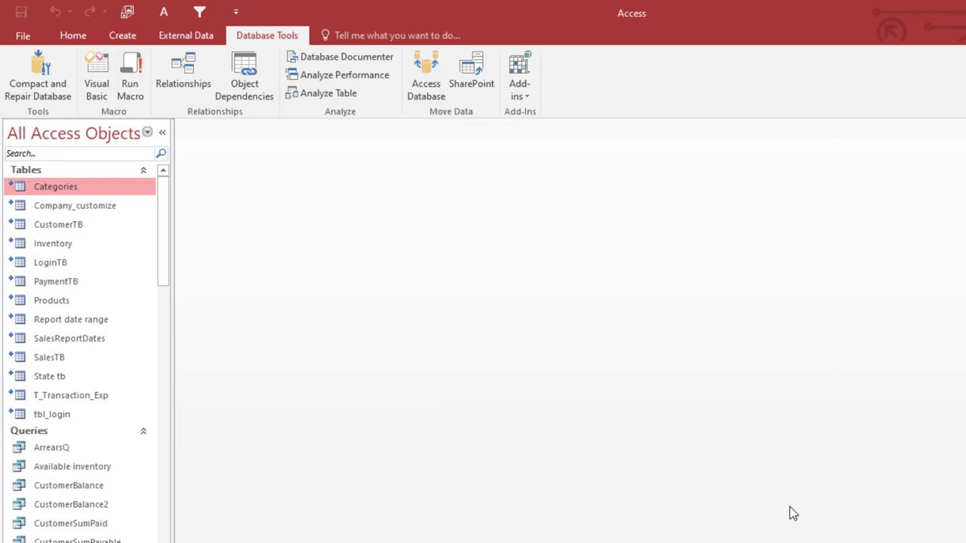